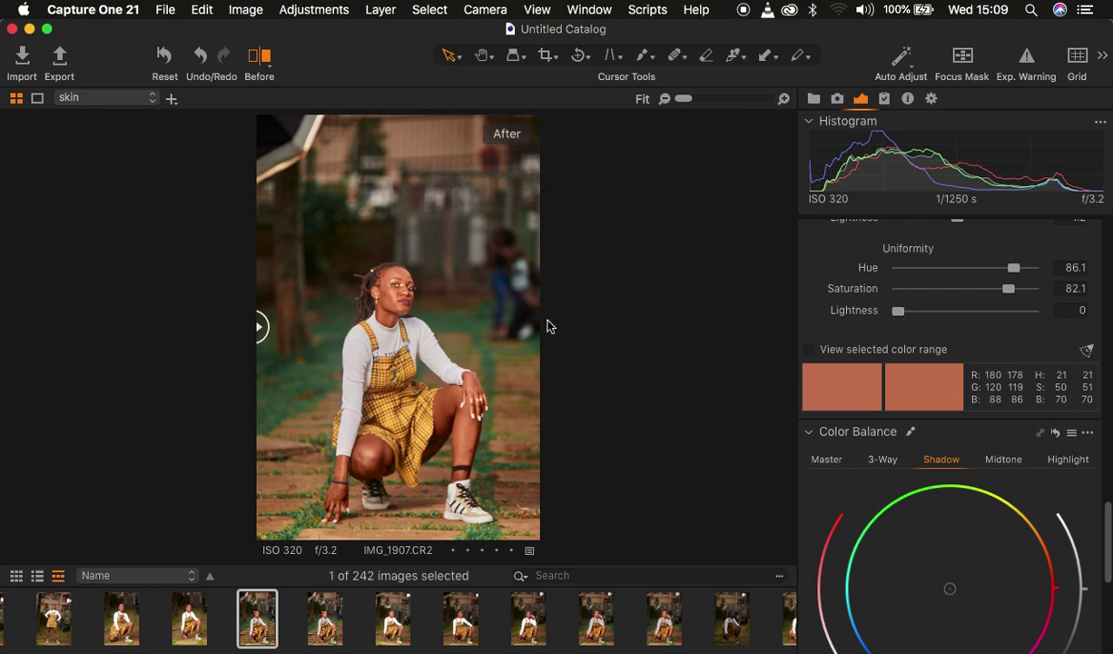
Check and close the before/after comparison of IMG_1907.CR2, and reset all of the photo's adjustments.
{"action": "left_click_drag", "start_coordinate": [260, 326], "coordinate": [128, 361]}
{"action": "left_click", "coordinate": [259, 58]}
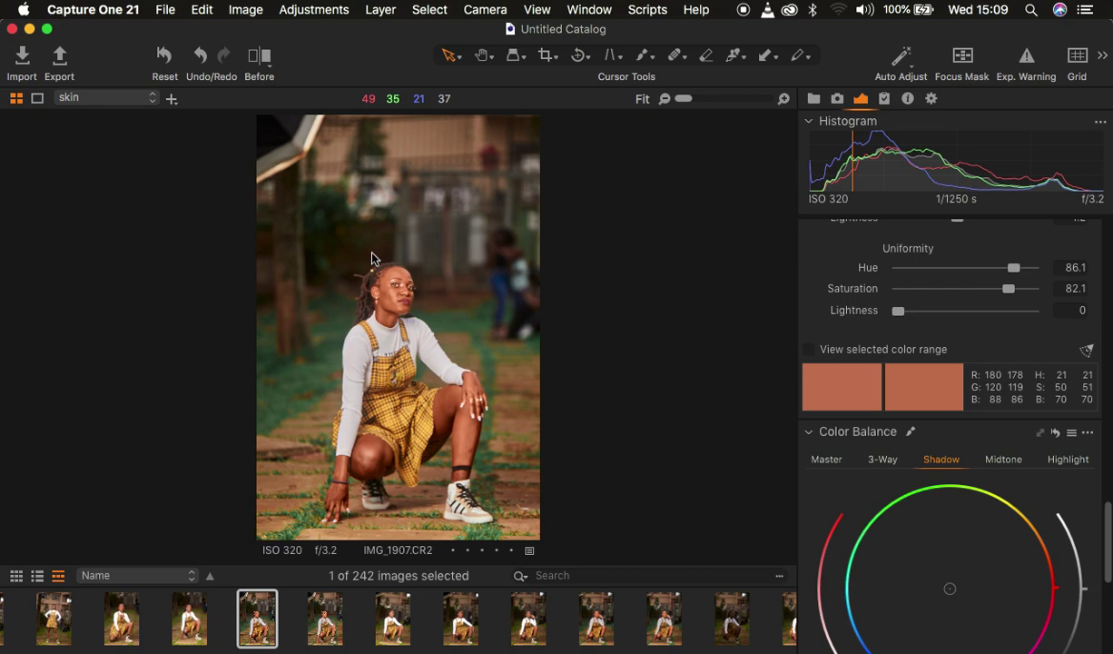
{"action": "left_click", "coordinate": [169, 58]}
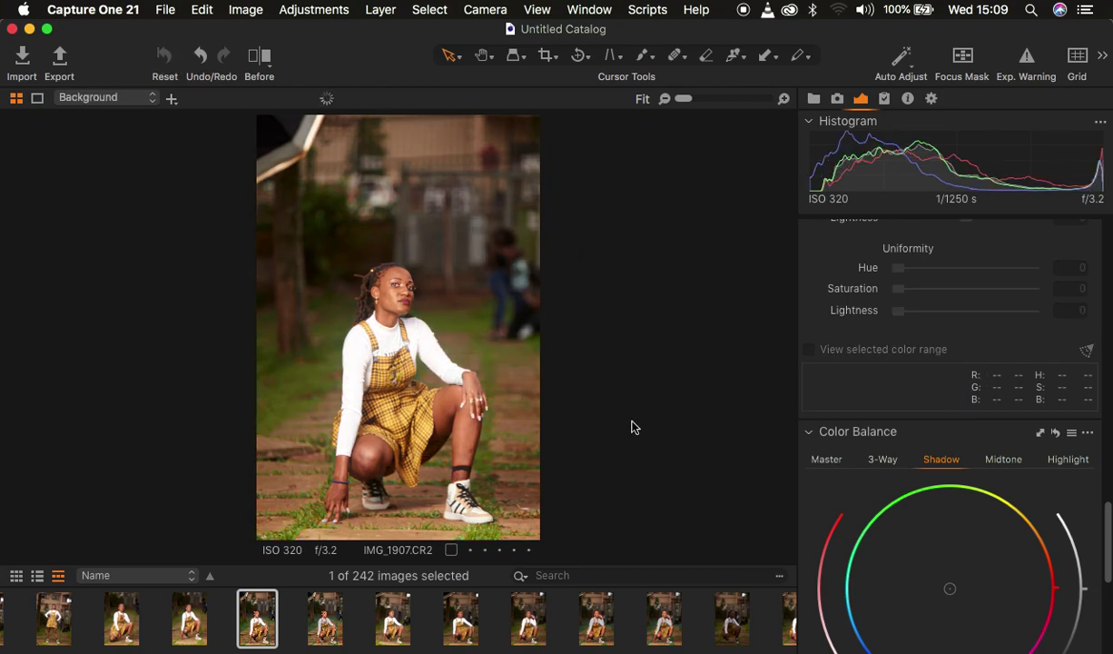
Compare the finished IMG_1907.tif with the unedited IMG_1907.CR2, ending on the raw file.
{"action": "left_click", "coordinate": [324, 621]}
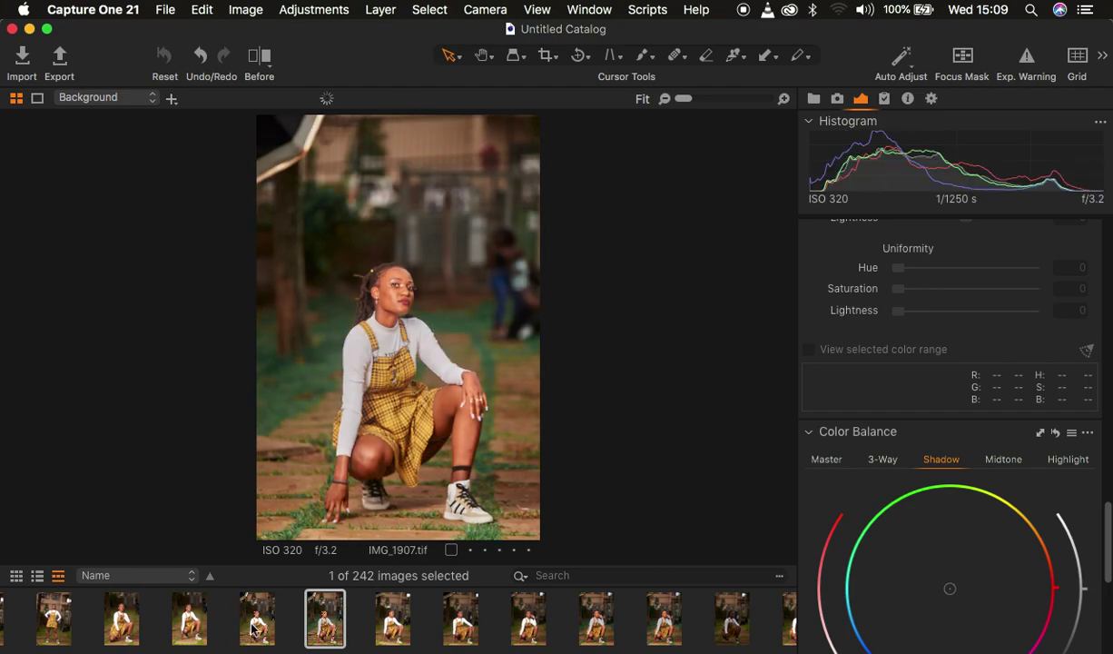
{"action": "left_click", "coordinate": [249, 607]}
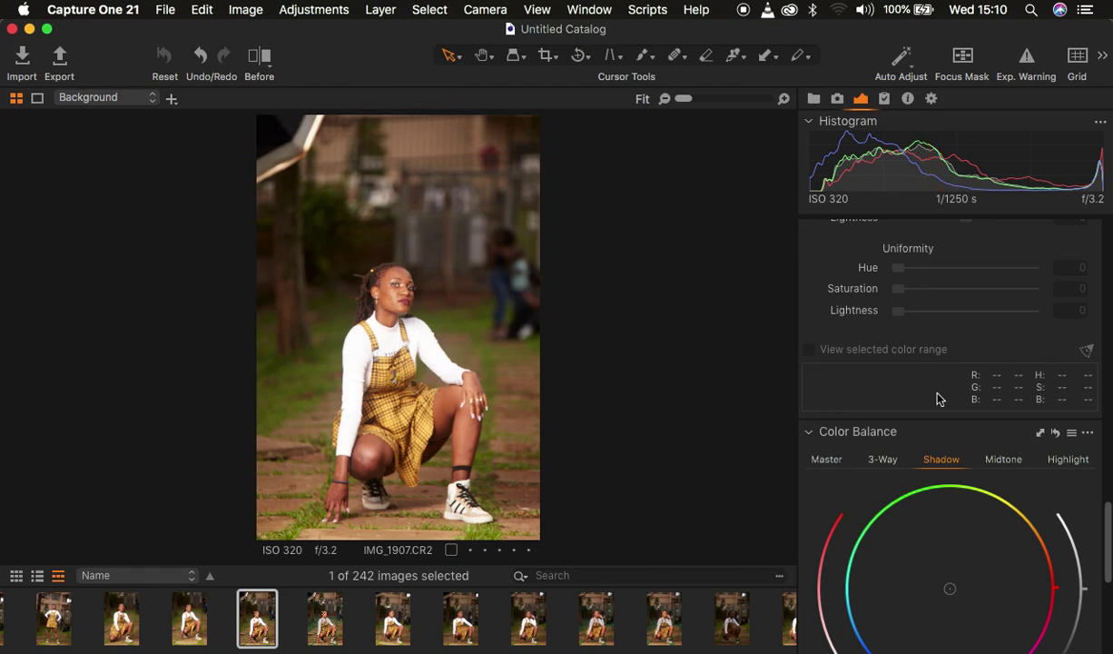
Recover the bright areas on the Background layer by setting High Dynamic Range Highlight to -100 and White to -52.
{"action": "scroll", "coordinate": [938, 398], "scroll_direction": "up", "scroll_amount": 15}
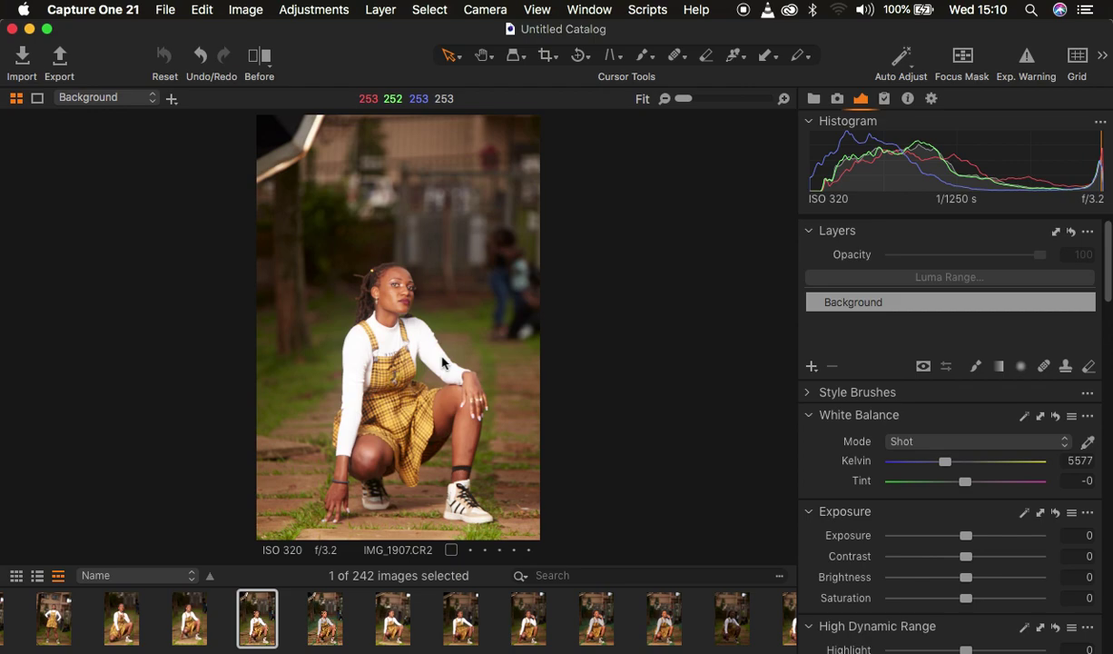
{"action": "scroll", "coordinate": [934, 368], "scroll_direction": "down", "scroll_amount": 3}
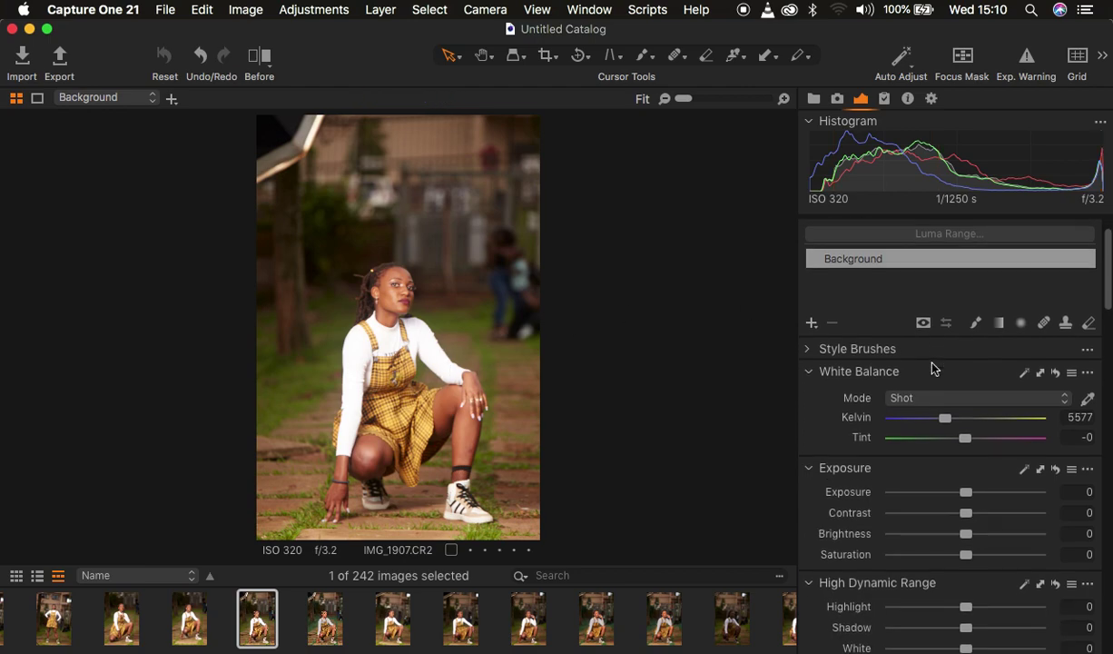
{"action": "left_click_drag", "start_coordinate": [966, 521], "coordinate": [954, 522]}
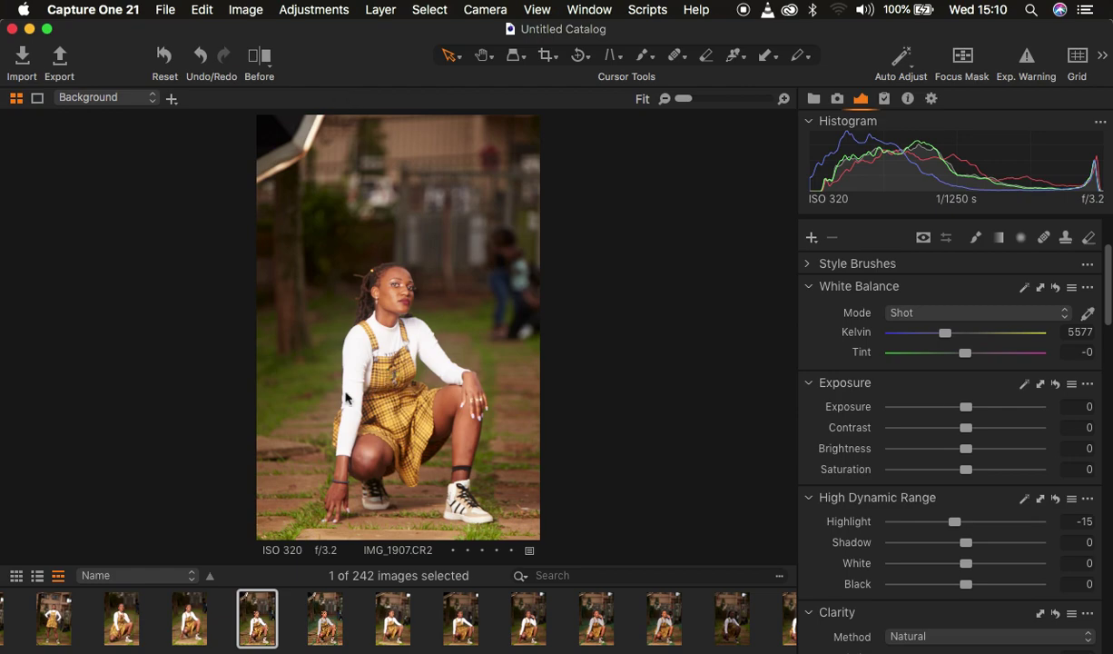
{"action": "left_click_drag", "start_coordinate": [954, 521], "coordinate": [870, 517]}
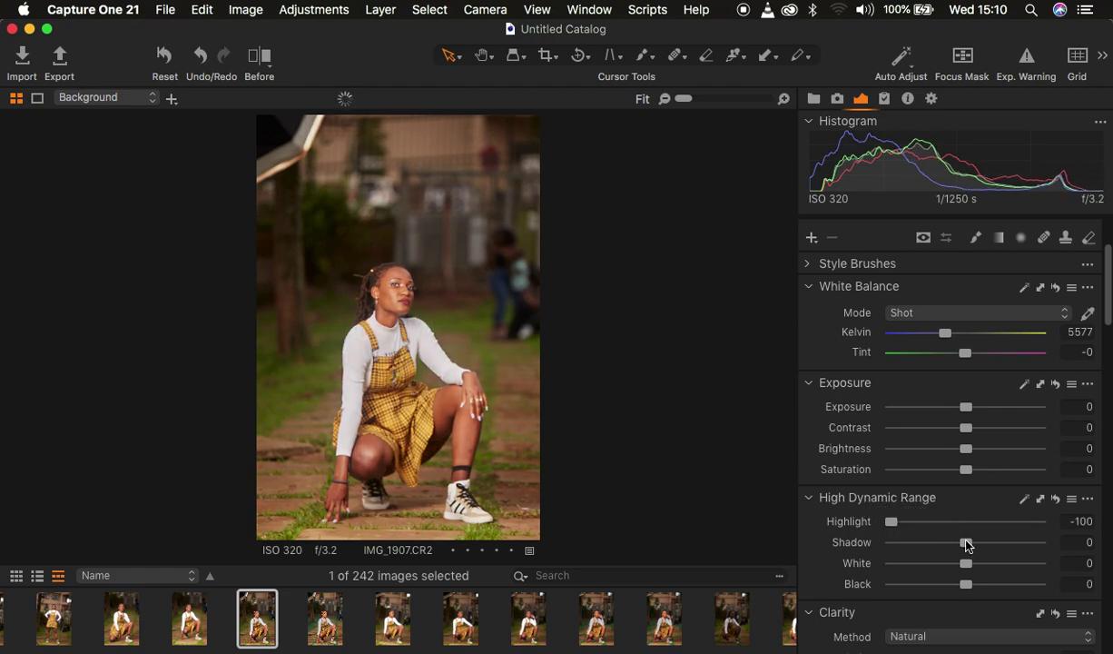
{"action": "left_click_drag", "start_coordinate": [966, 563], "coordinate": [927, 564]}
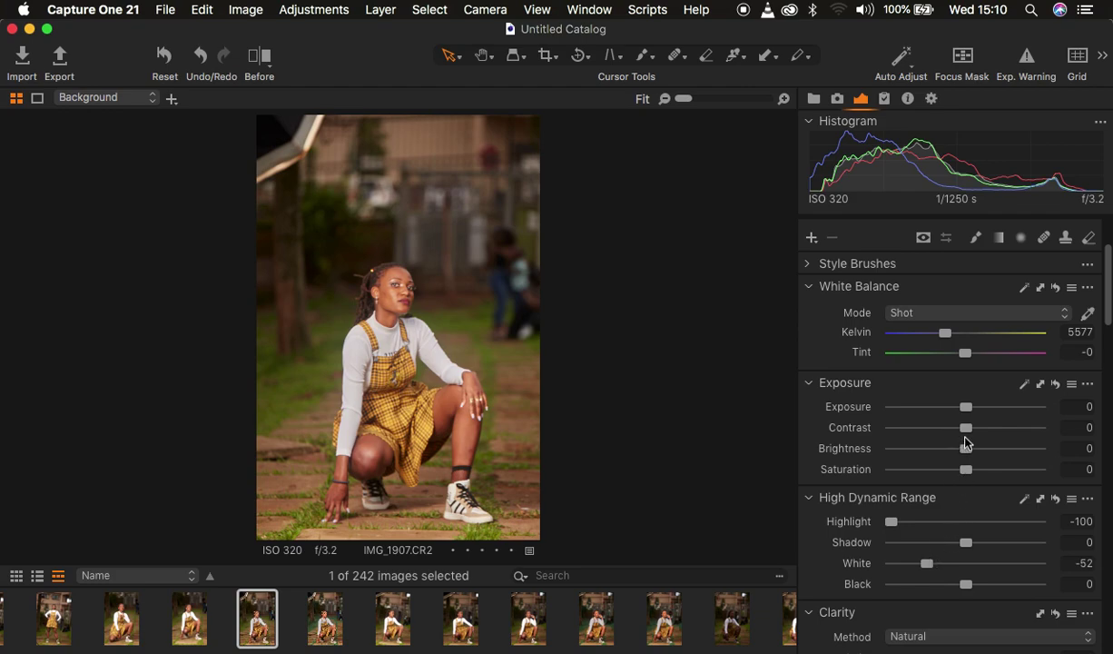
Set the Background layer's Contrast to 6 and its Exposure to -0.22.
{"action": "left_click_drag", "start_coordinate": [971, 434], "coordinate": [981, 436]}
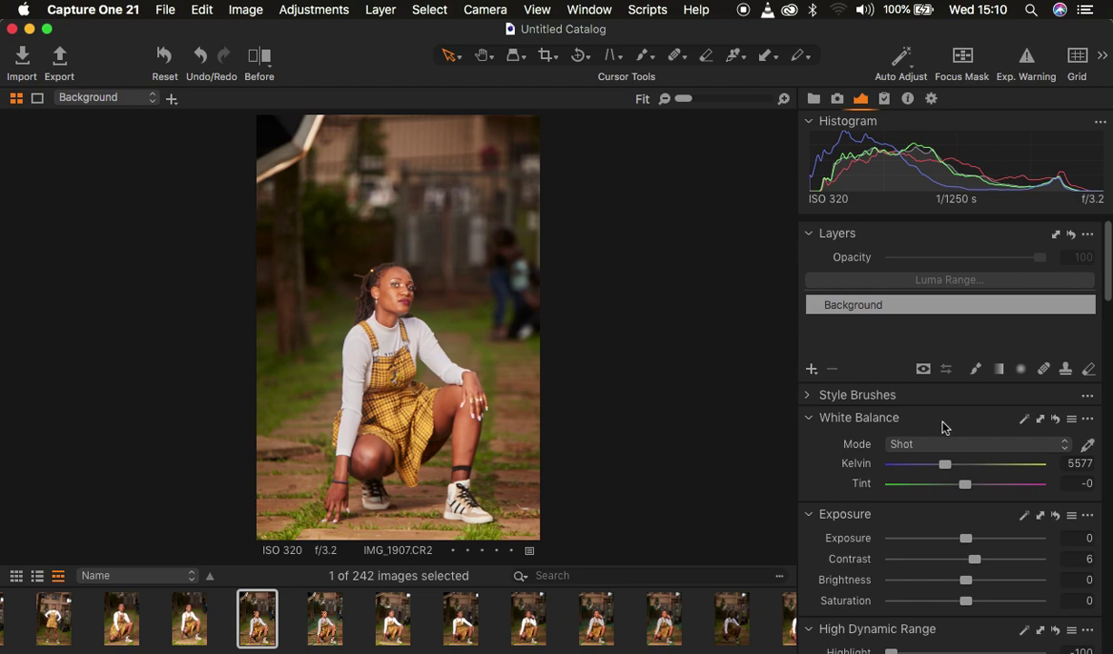
{"action": "scroll", "coordinate": [932, 462], "scroll_direction": "down", "scroll_amount": 3}
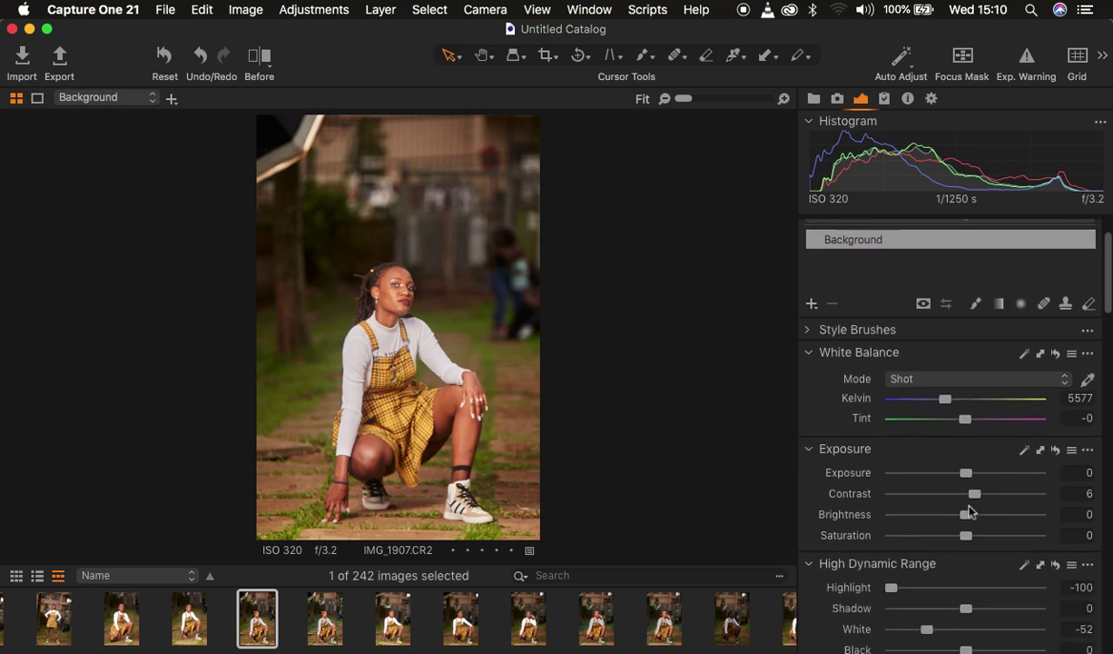
{"action": "left_click_drag", "start_coordinate": [968, 467], "coordinate": [964, 465]}
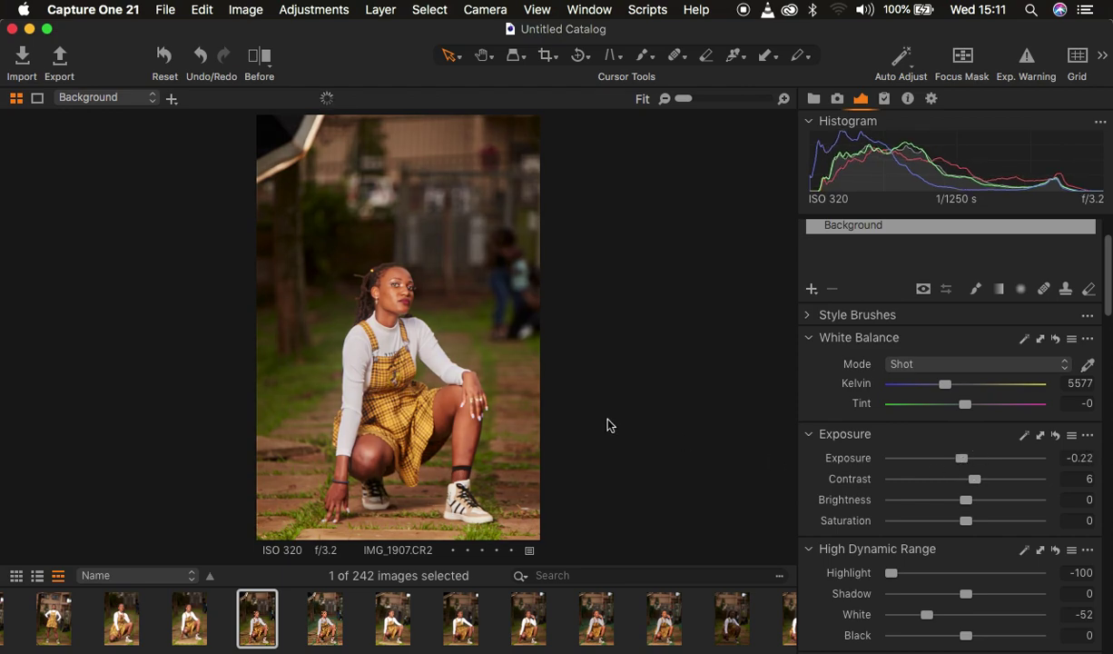
Deepen the shadows by raising the RGB Levels input black point to 6.
{"action": "scroll", "coordinate": [883, 525], "scroll_direction": "down", "scroll_amount": 10}
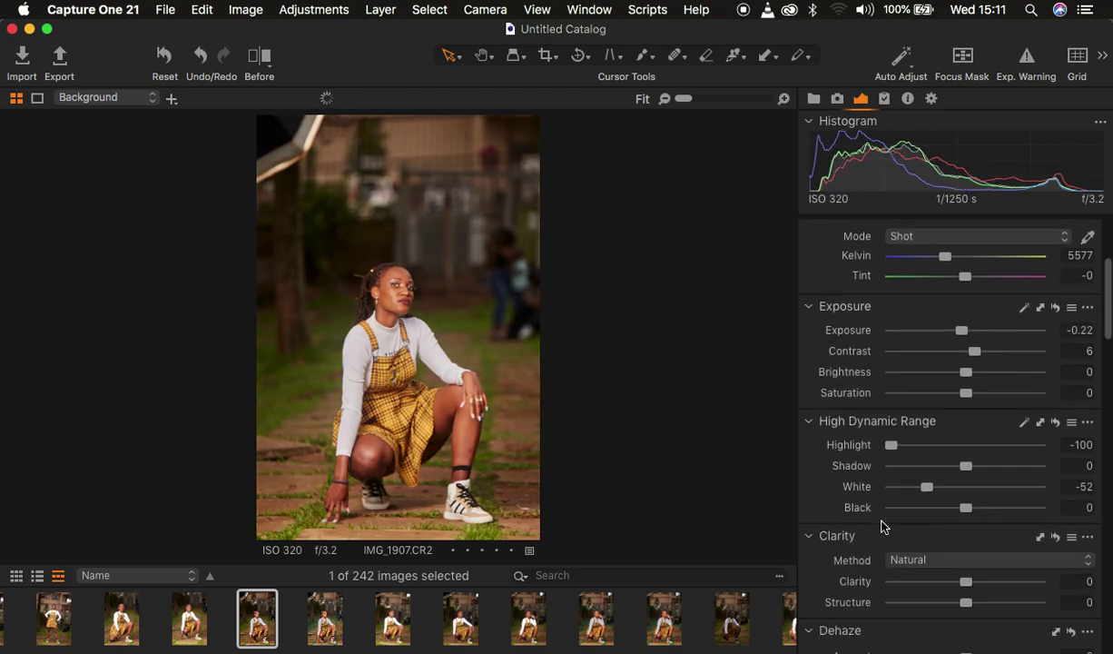
{"action": "scroll", "coordinate": [883, 525], "scroll_direction": "down", "scroll_amount": 5}
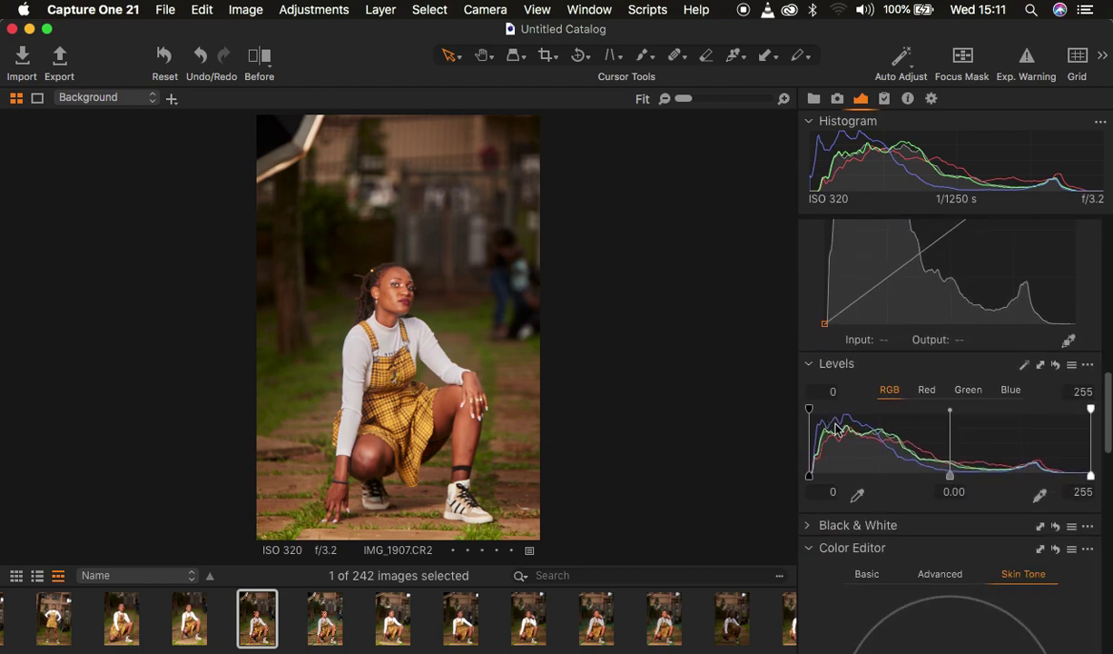
{"action": "left_click_drag", "start_coordinate": [812, 480], "coordinate": [818, 480]}
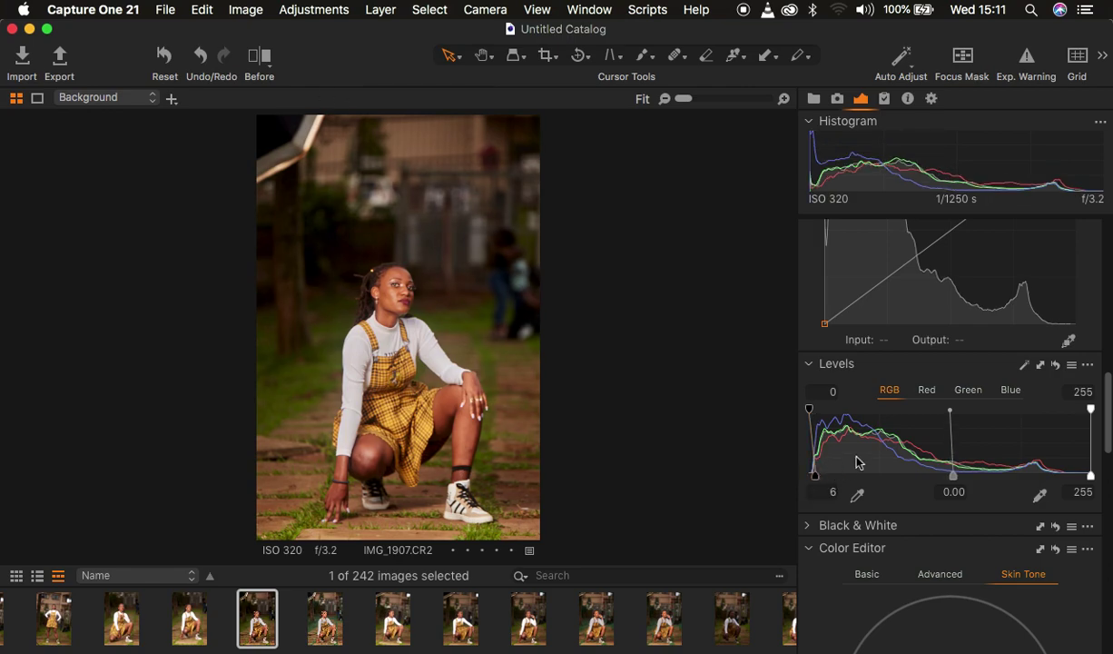
{"action": "scroll", "coordinate": [871, 454], "scroll_direction": "up", "scroll_amount": 5}
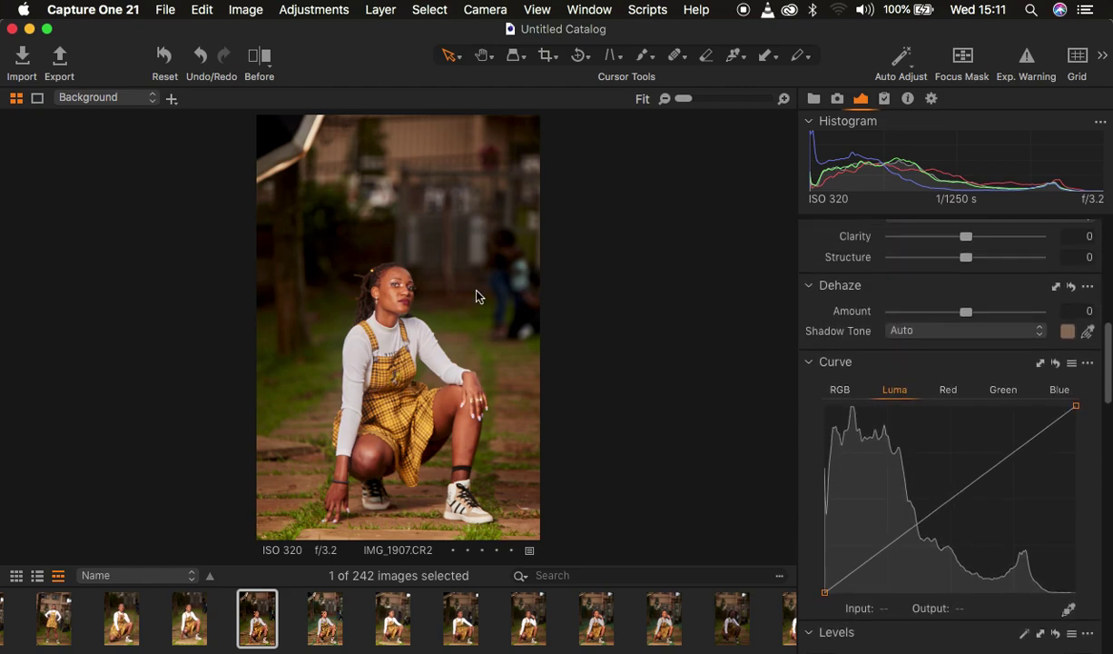
{"action": "scroll", "coordinate": [935, 399], "scroll_direction": "up", "scroll_amount": 10}
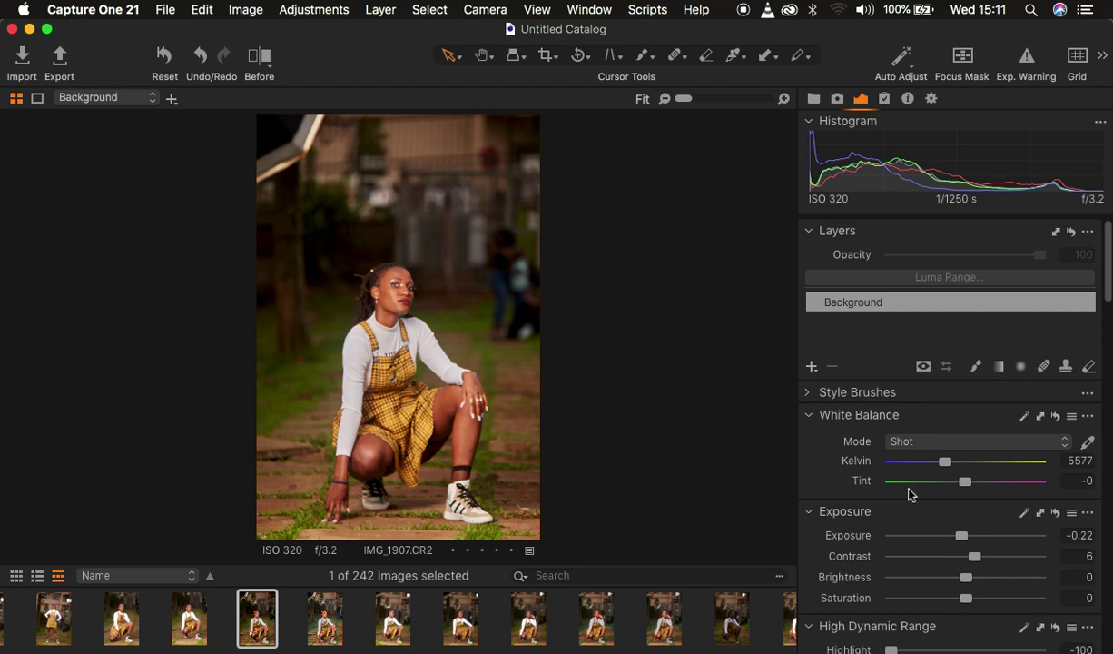
{"action": "scroll", "coordinate": [909, 495], "scroll_direction": "down", "scroll_amount": 5}
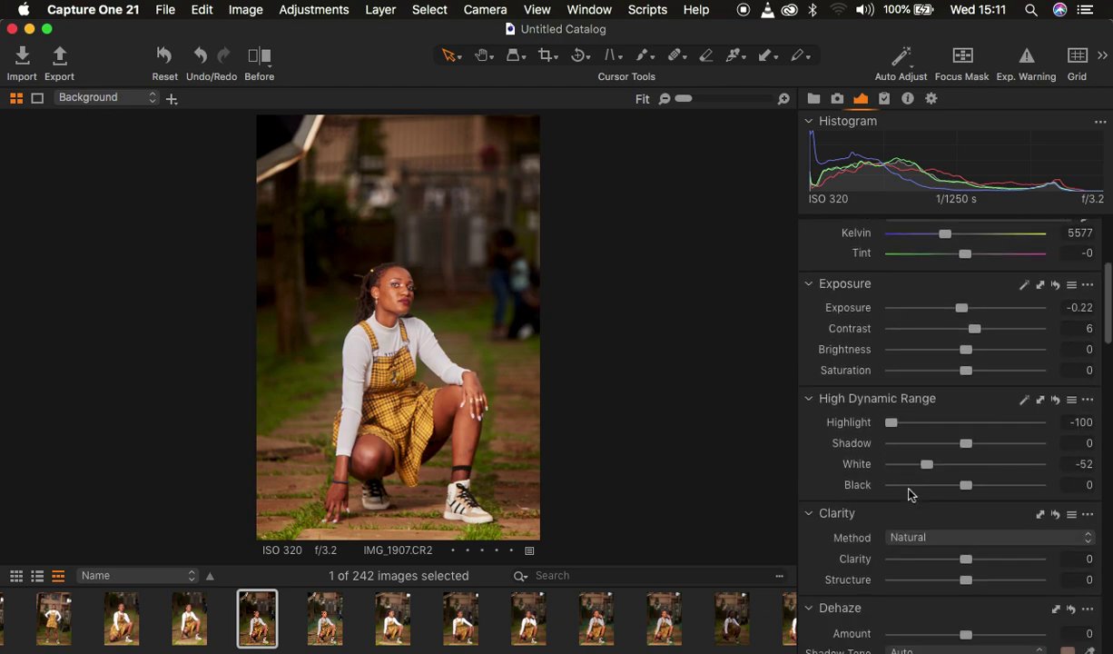
{"action": "right_click", "coordinate": [816, 464]}
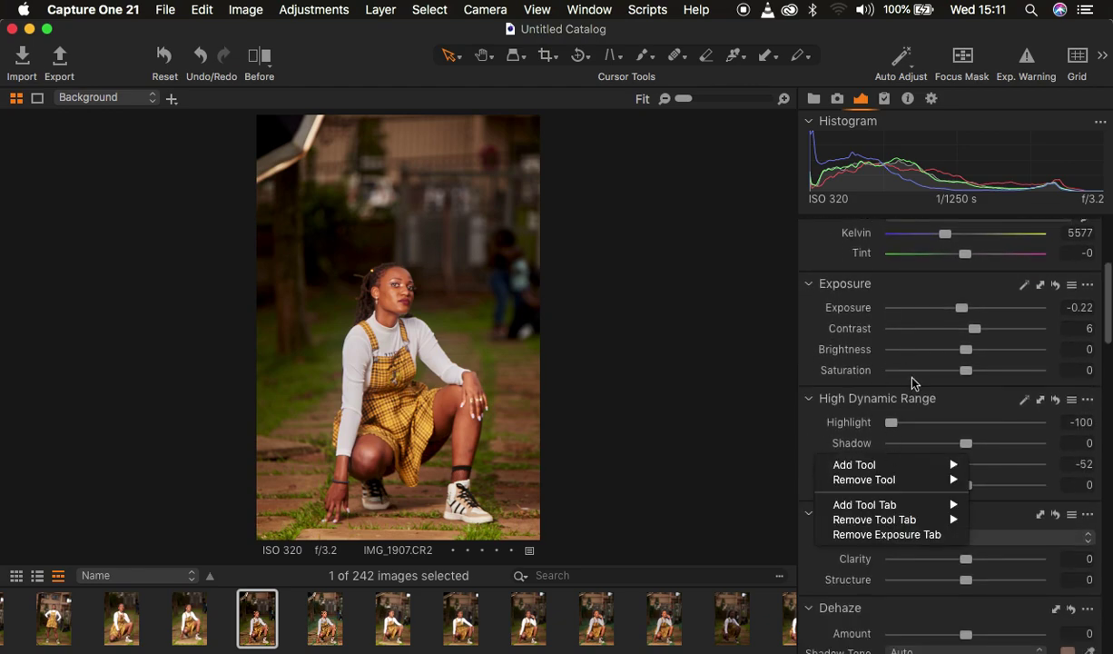
{"action": "mouse_move", "coordinate": [914, 464]}
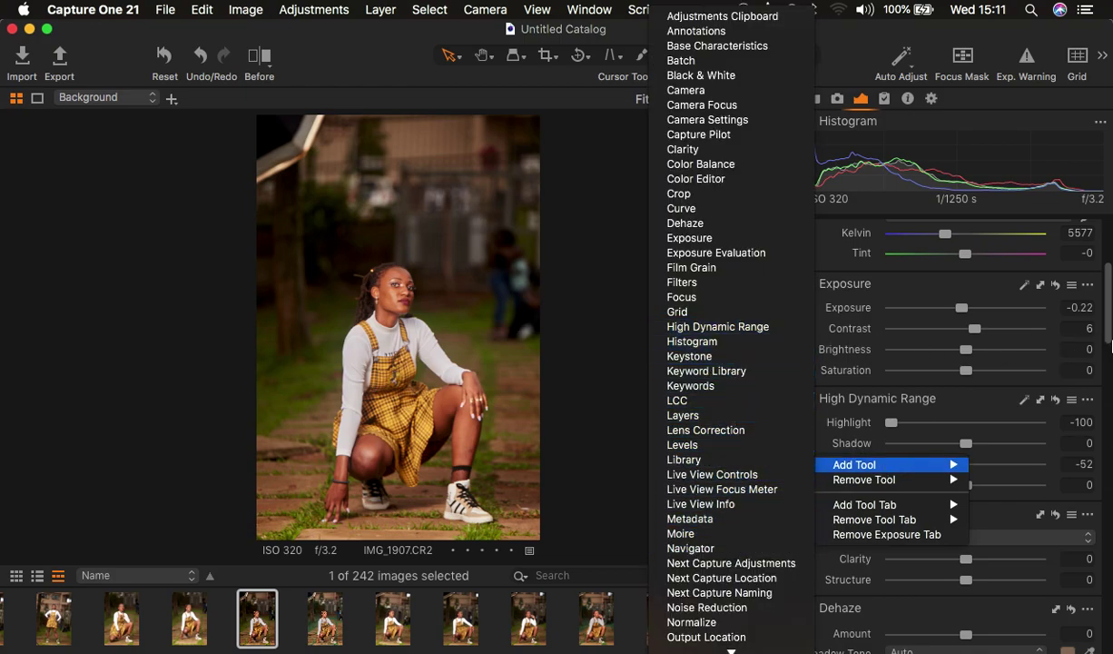
{"action": "left_click", "coordinate": [1109, 341]}
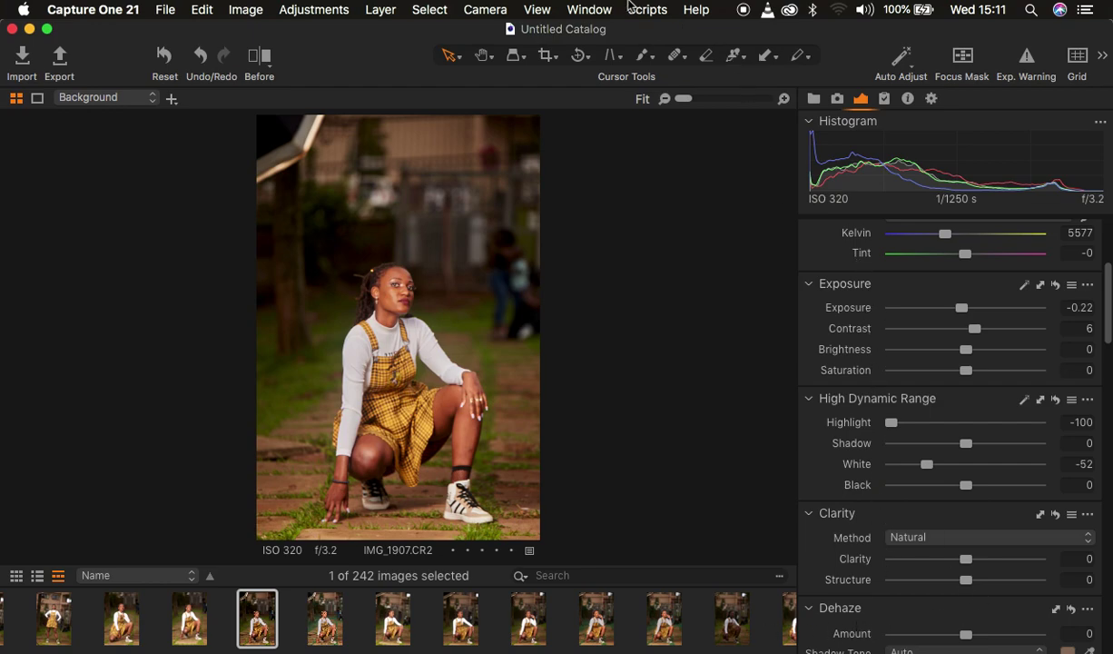
{"action": "left_click", "coordinate": [589, 10]}
{"action": "mouse_move", "coordinate": [634, 33]}
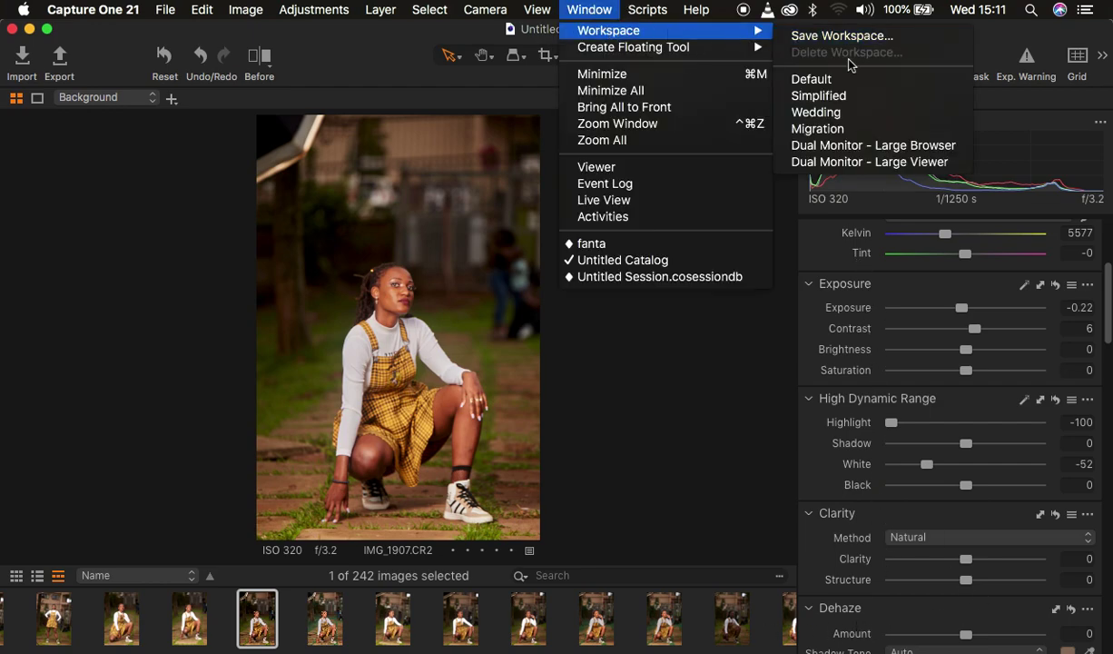
{"action": "left_click", "coordinate": [814, 335]}
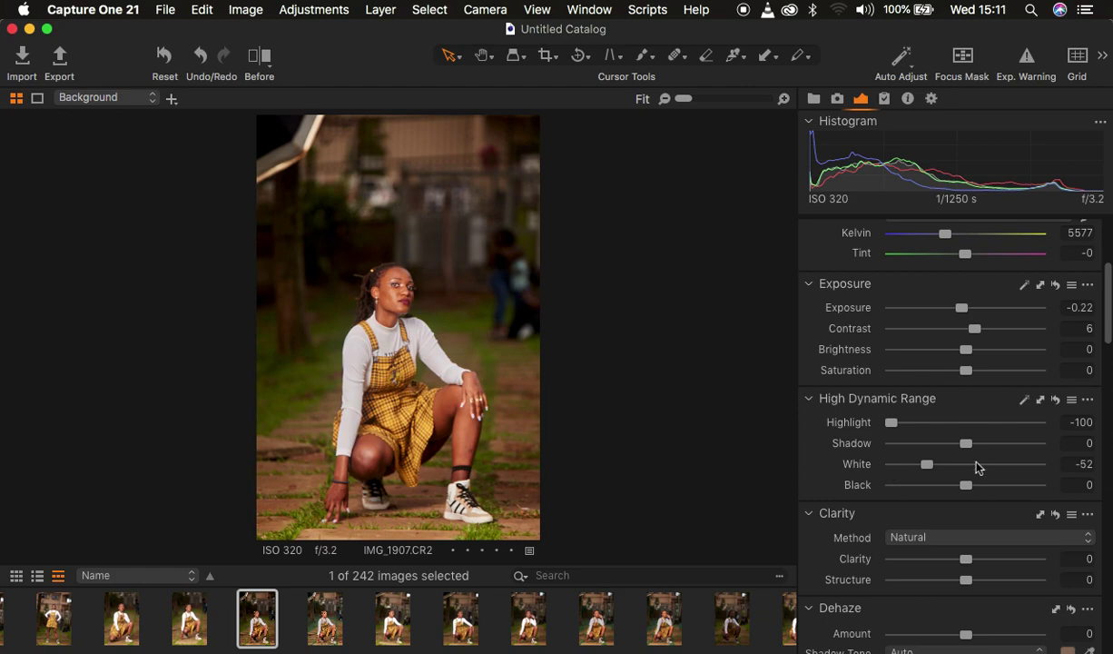
View the finished IMG_1907.tif as a colour reference and return to IMG_1907.CR2.
{"action": "scroll", "coordinate": [977, 467], "scroll_direction": "up", "scroll_amount": 5}
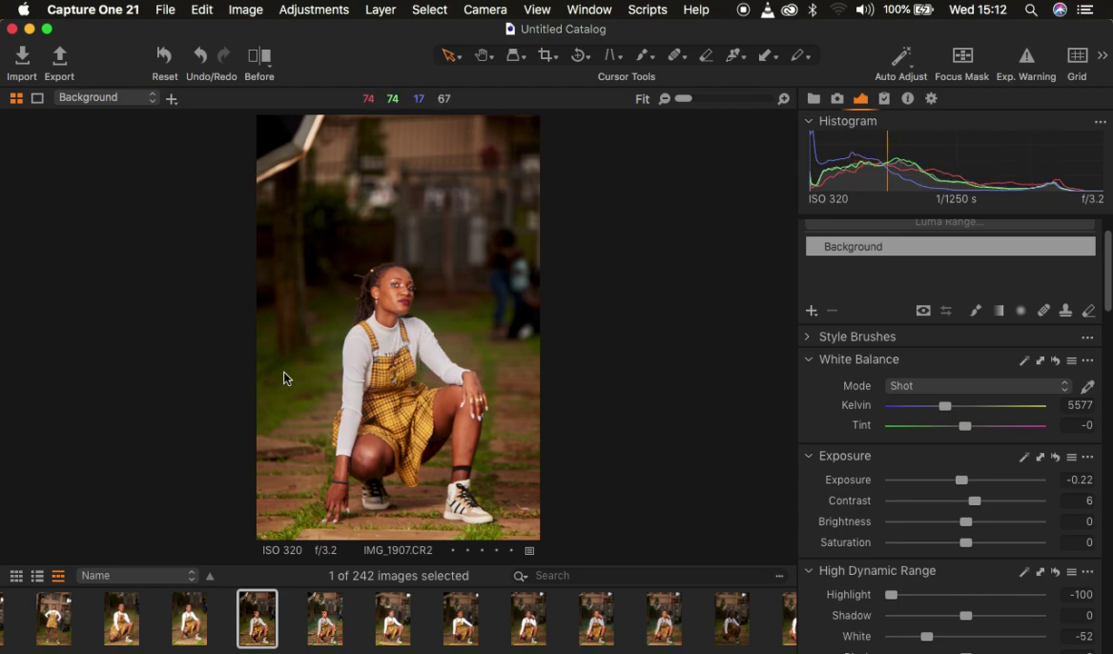
{"action": "left_click", "coordinate": [324, 623]}
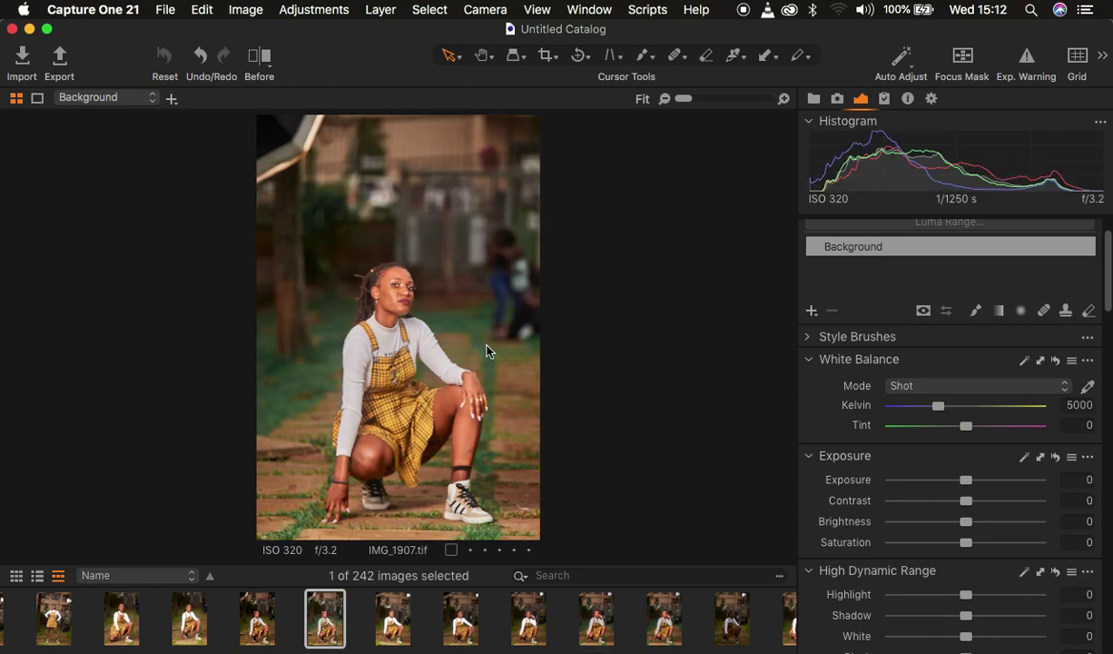
{"action": "left_click", "coordinate": [255, 632]}
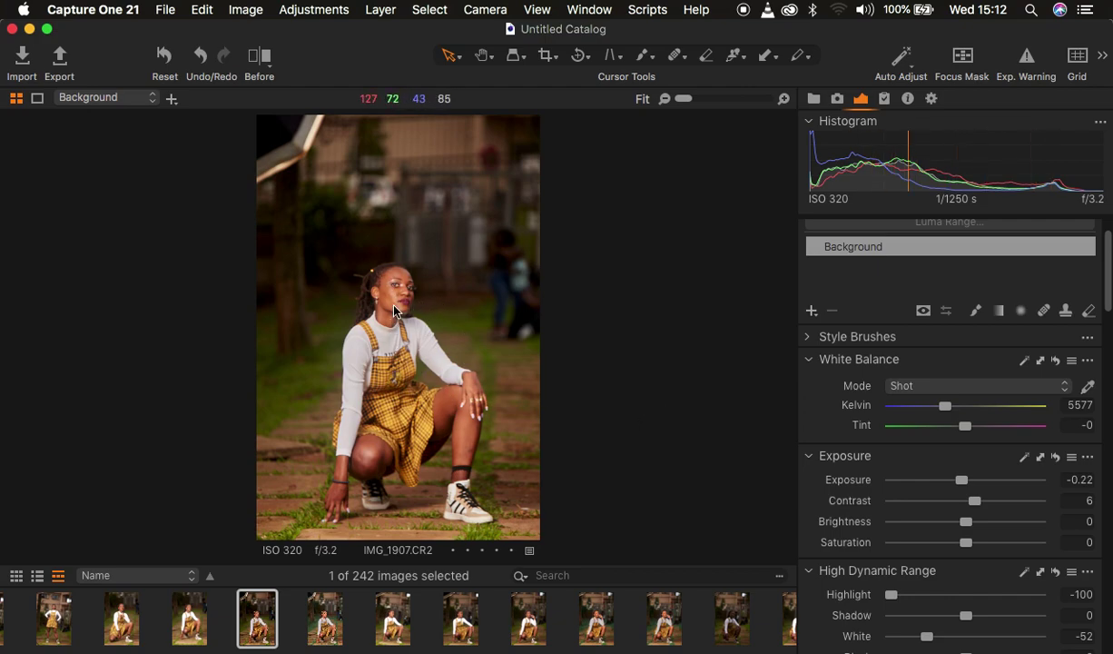
Add a new filled adjustment layer and name it skintones.
{"action": "left_click", "coordinate": [812, 311]}
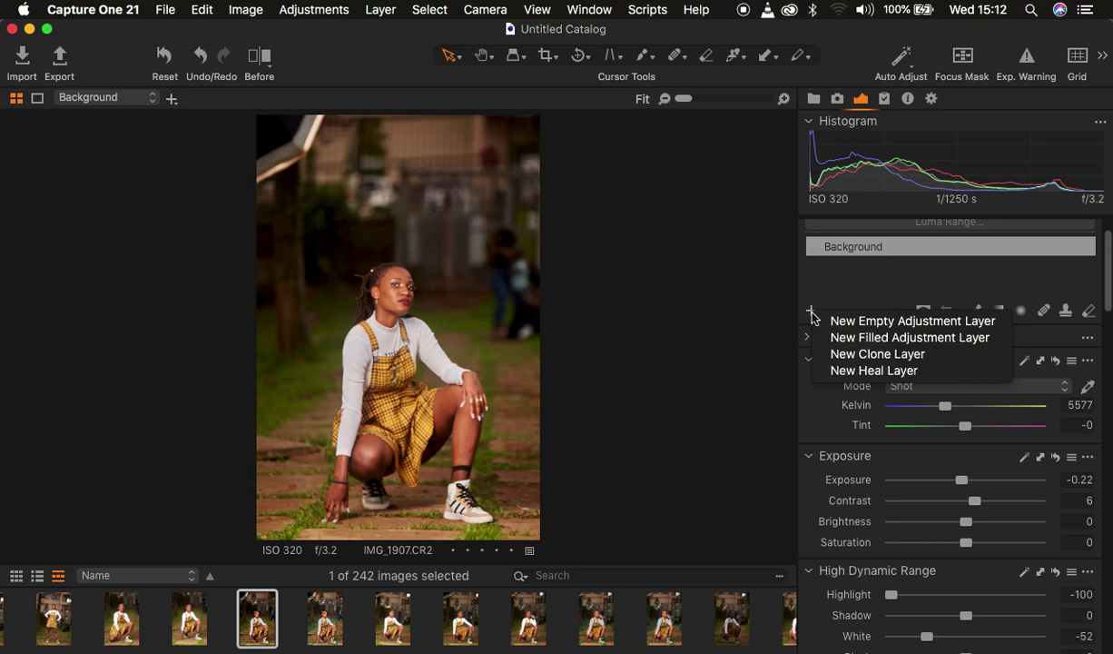
{"action": "left_click", "coordinate": [886, 338]}
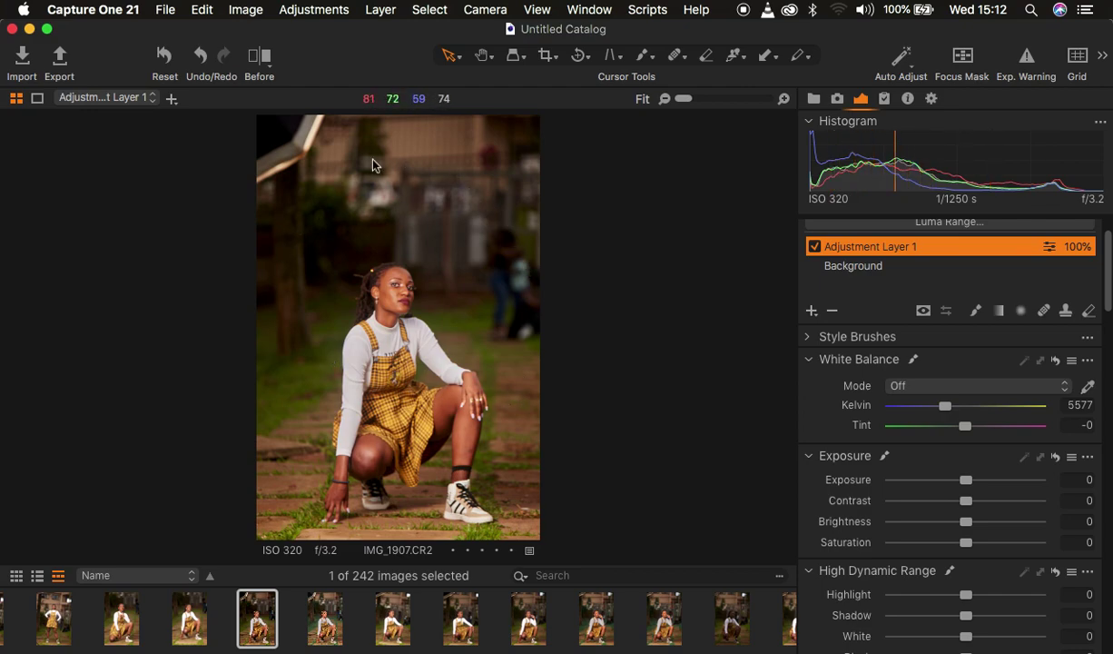
{"action": "double_click", "coordinate": [857, 248]}
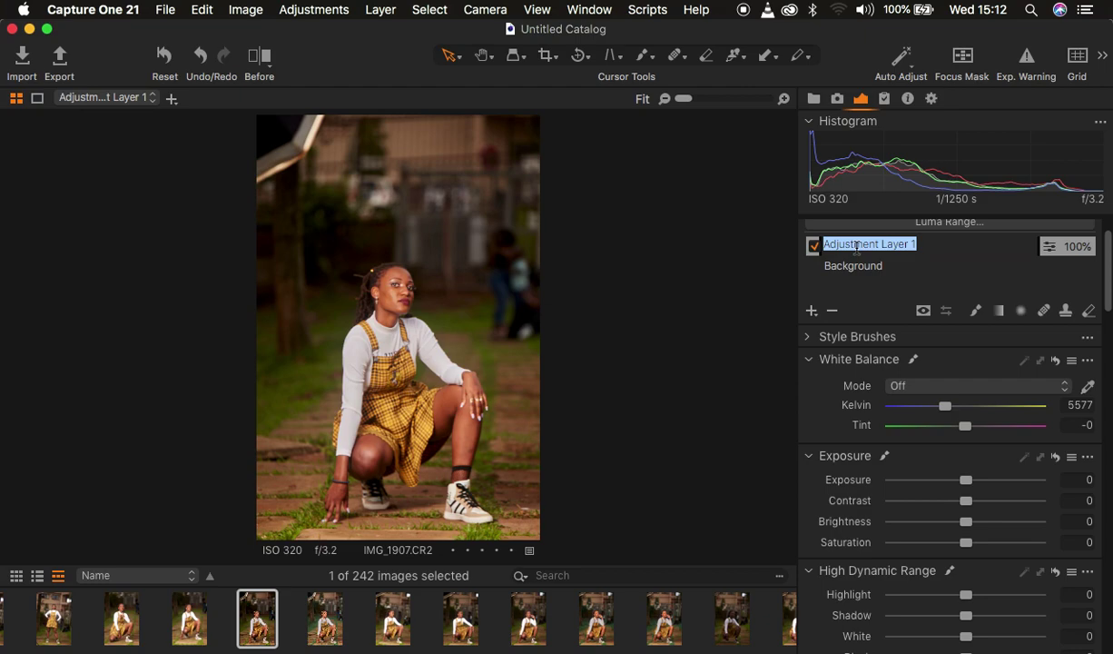
{"action": "type", "text": "skinton"}
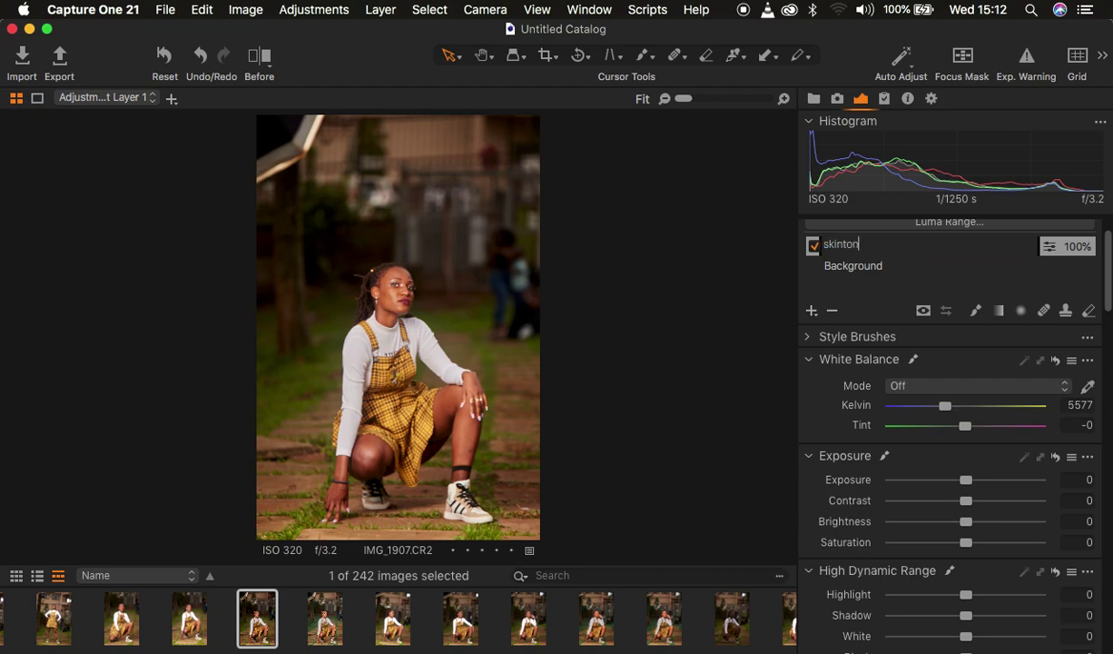
{"action": "type", "text": "es"}
{"action": "key", "text": "Return"}
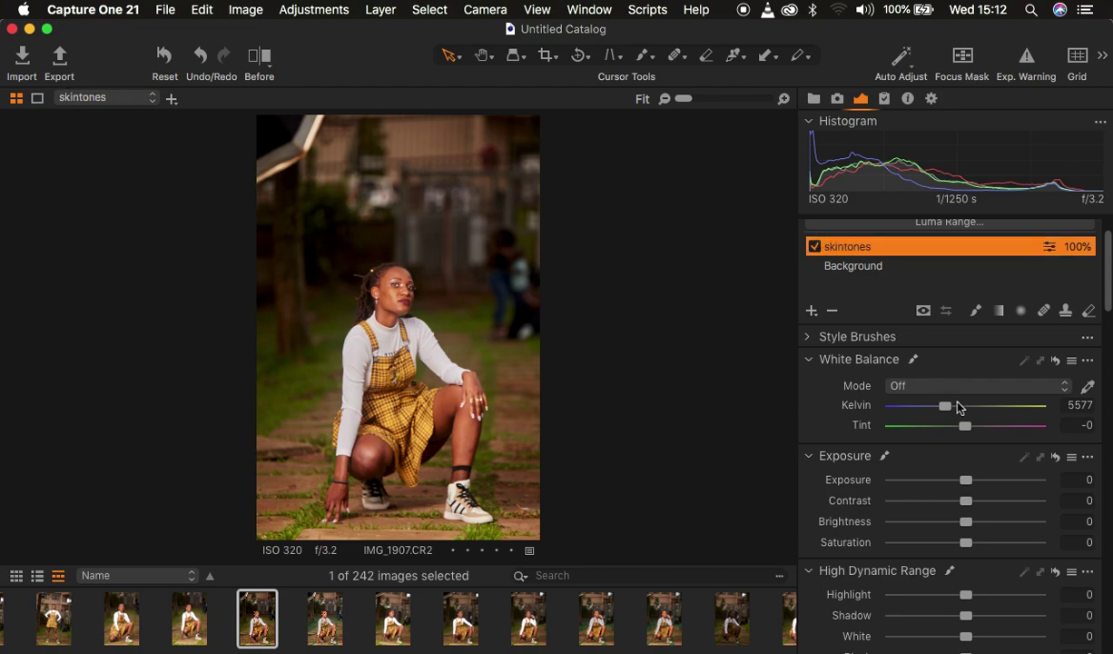
Sample the skin of the woman's cheek as the reference colour with the Color Editor's Skin Tone picker.
{"action": "scroll", "coordinate": [959, 401], "scroll_direction": "down", "scroll_amount": 15}
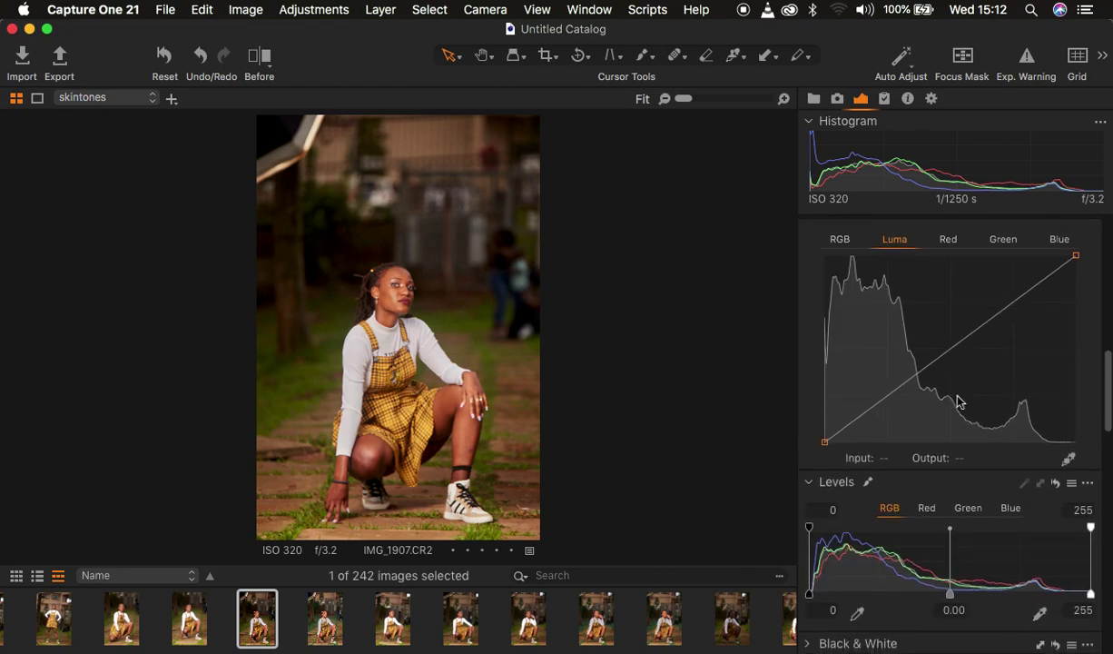
{"action": "scroll", "coordinate": [958, 400], "scroll_direction": "down", "scroll_amount": 3}
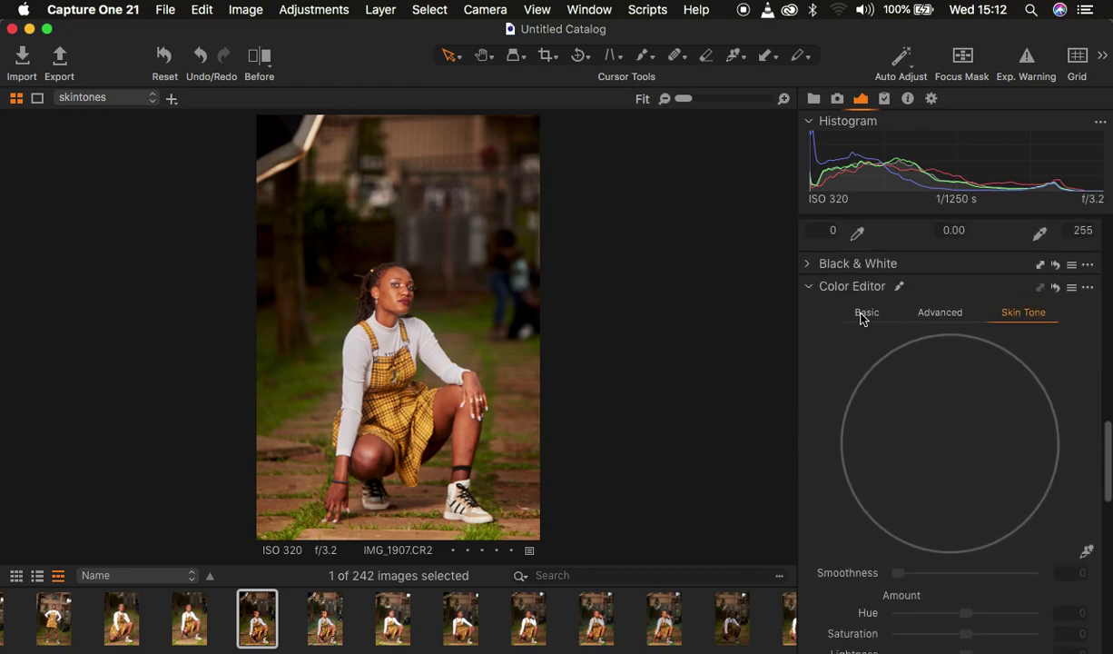
{"action": "left_click", "coordinate": [864, 315]}
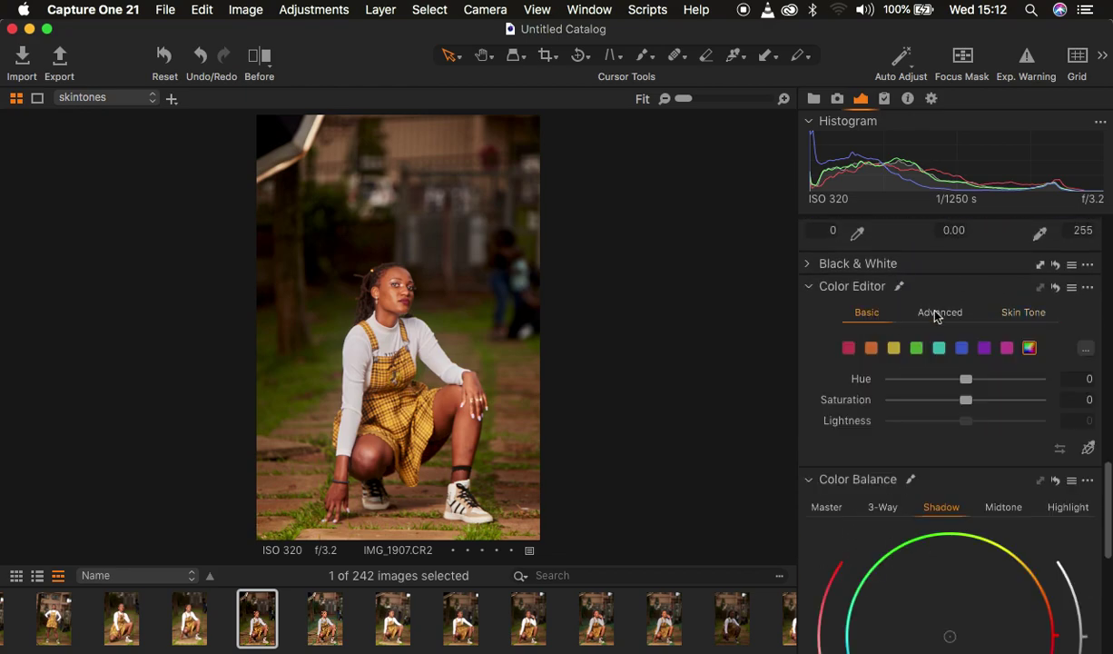
{"action": "left_click", "coordinate": [1016, 314]}
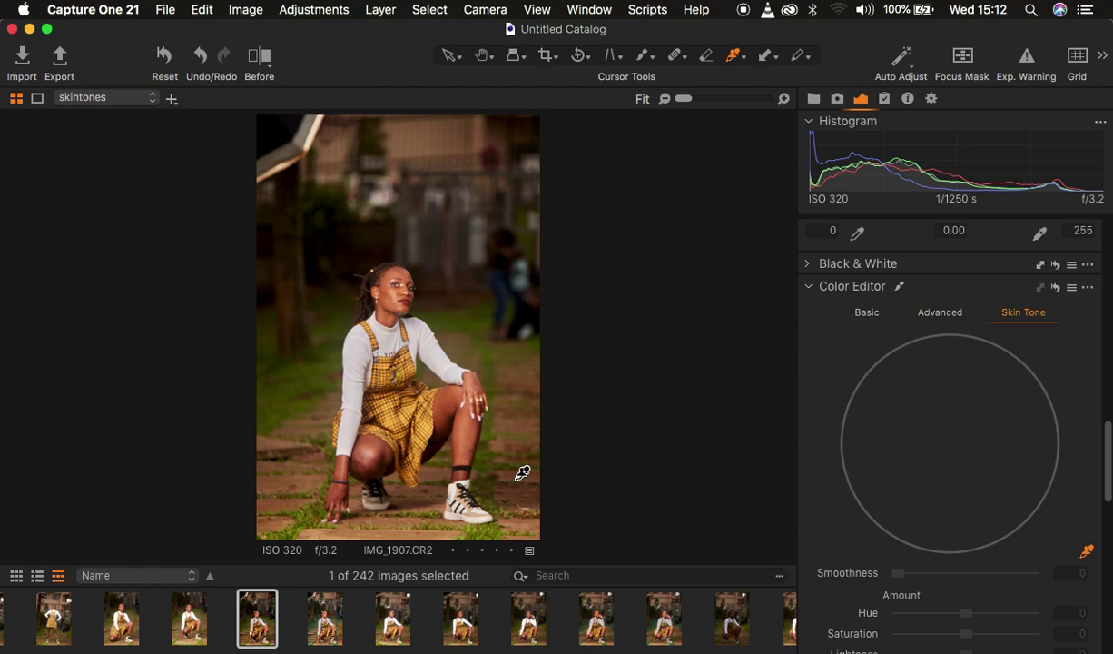
{"action": "key", "text": "super+plus"}
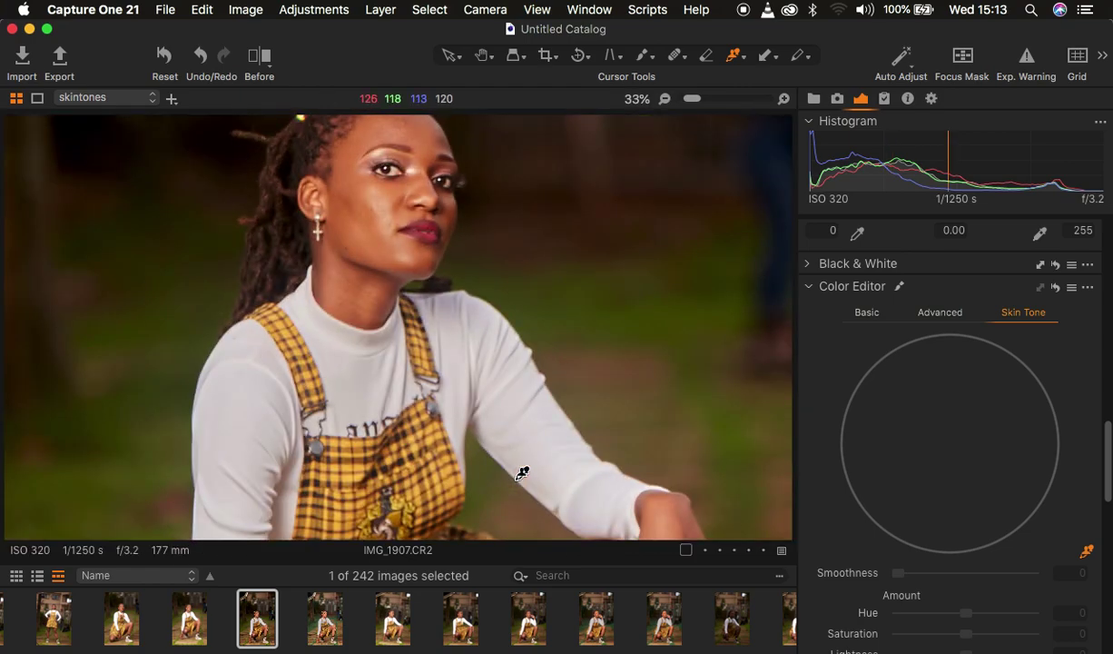
{"action": "key", "text": "super+plus"}
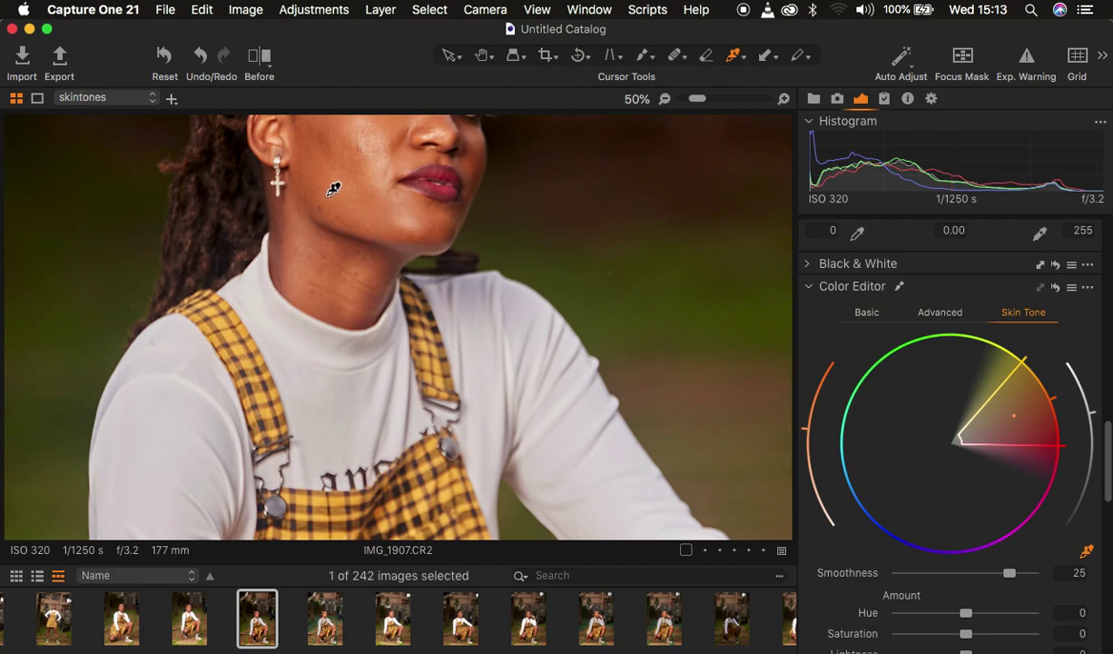
Preview which areas of the portrait fall within the picked skin colour range, and turn the preview off again.
{"action": "key", "text": "super+0"}
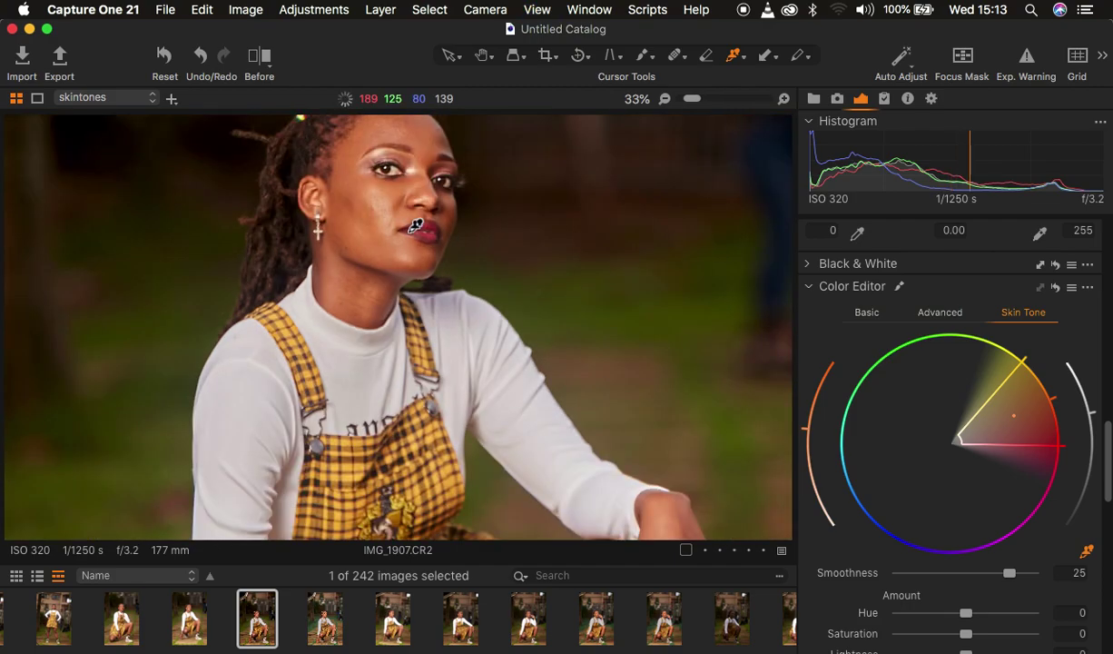
{"action": "key", "text": "super+0"}
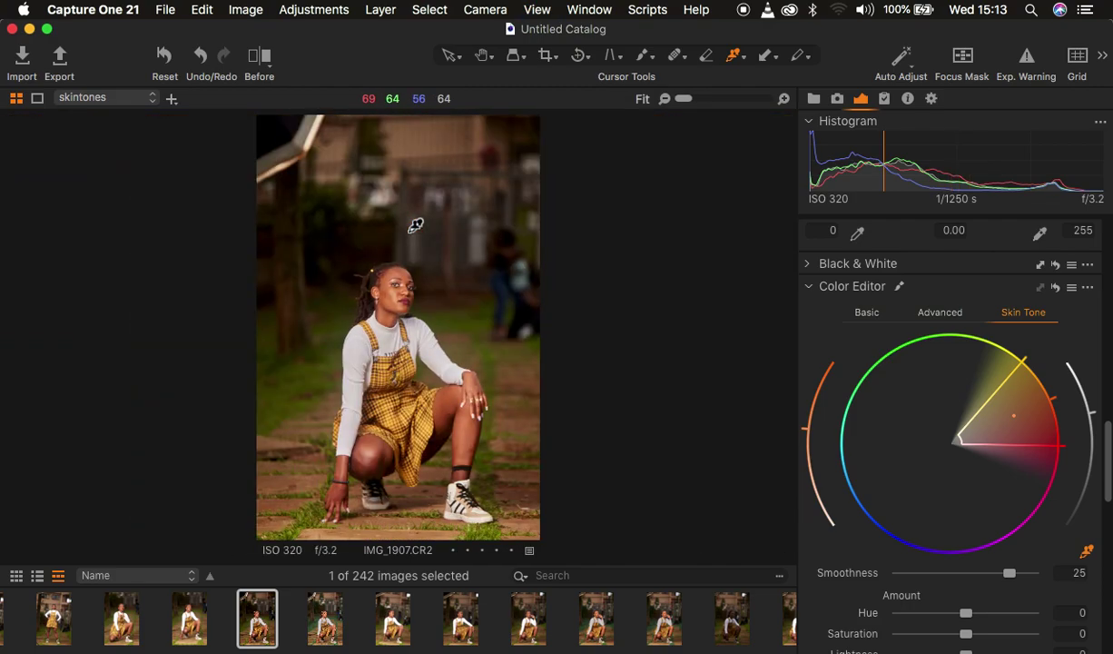
{"action": "key", "text": "super+0"}
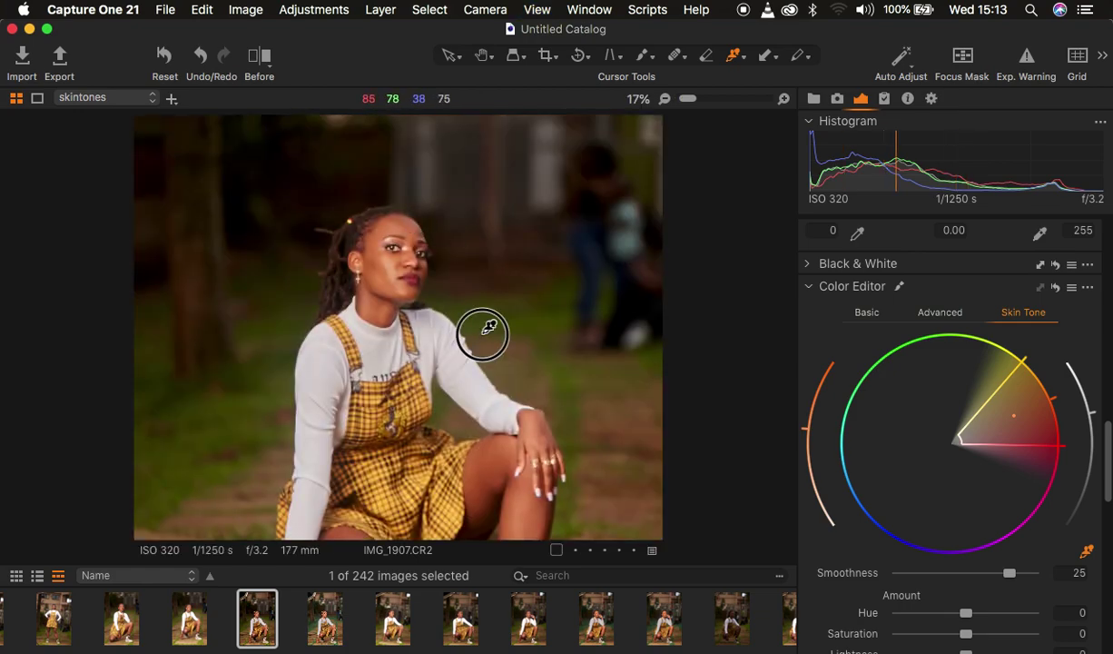
{"action": "left_click_drag", "start_coordinate": [482, 335], "coordinate": [484, 243]}
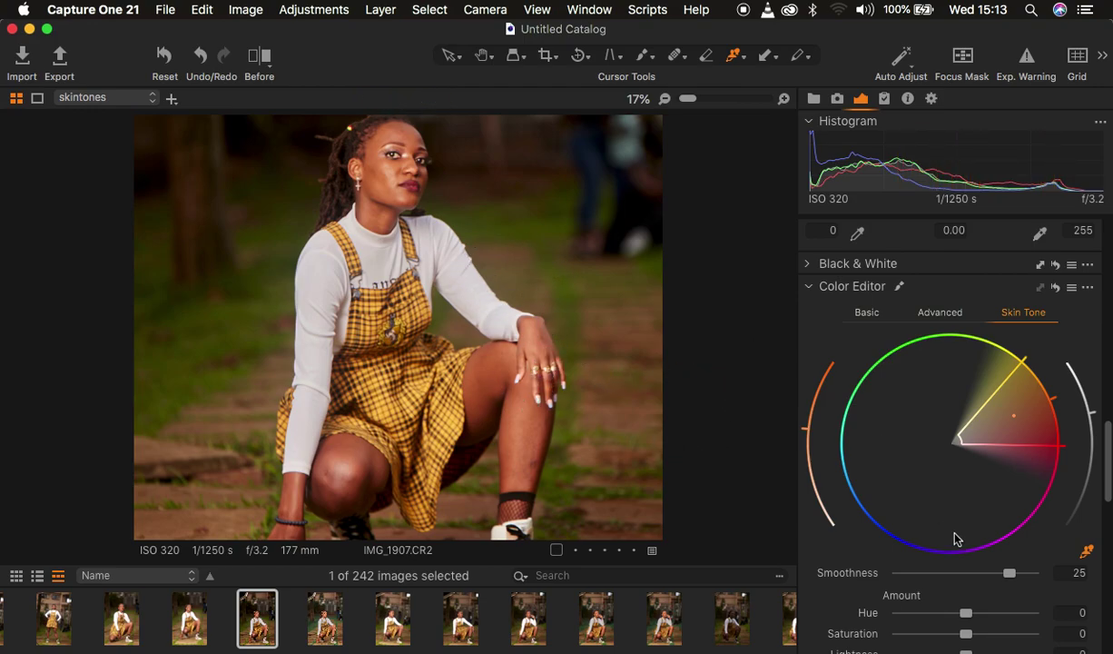
{"action": "scroll", "coordinate": [954, 539], "scroll_direction": "down", "scroll_amount": 4}
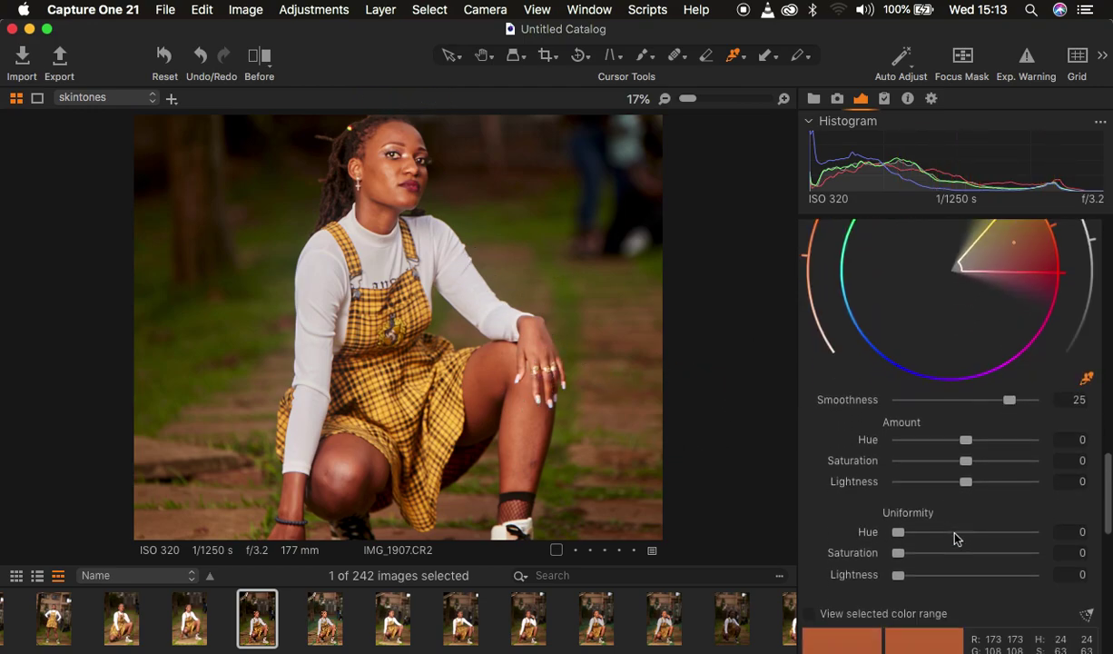
{"action": "left_click", "coordinate": [810, 603]}
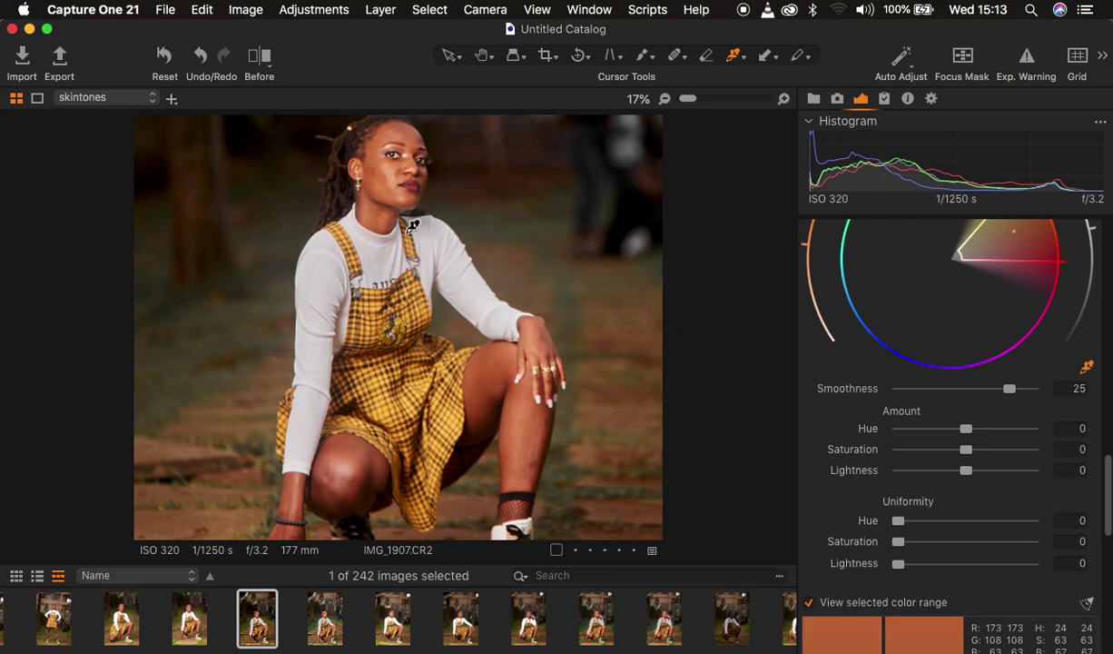
{"action": "left_click", "coordinate": [811, 601]}
Even out the picked skin tone by setting its Hue uniformity to 60.9 and Saturation uniformity to 45.7.
{"action": "left_click_drag", "start_coordinate": [906, 527], "coordinate": [986, 530]}
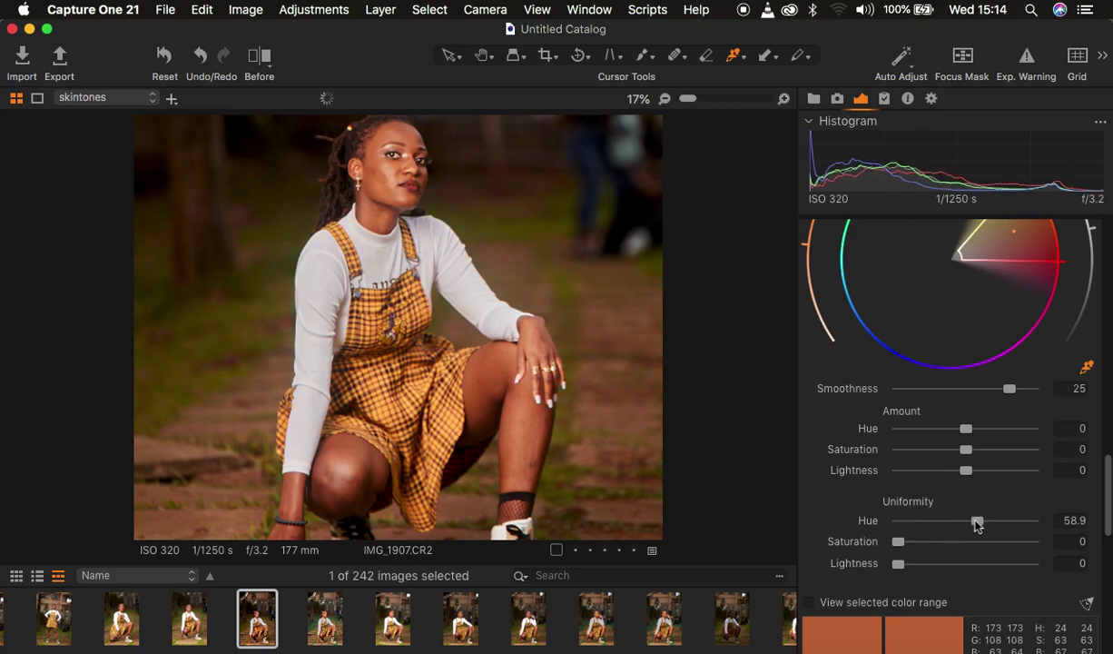
{"action": "left_click_drag", "start_coordinate": [977, 523], "coordinate": [975, 524]}
{"action": "left_click_drag", "start_coordinate": [898, 542], "coordinate": [975, 525]}
{"action": "left_click_drag", "start_coordinate": [972, 520], "coordinate": [965, 545]}
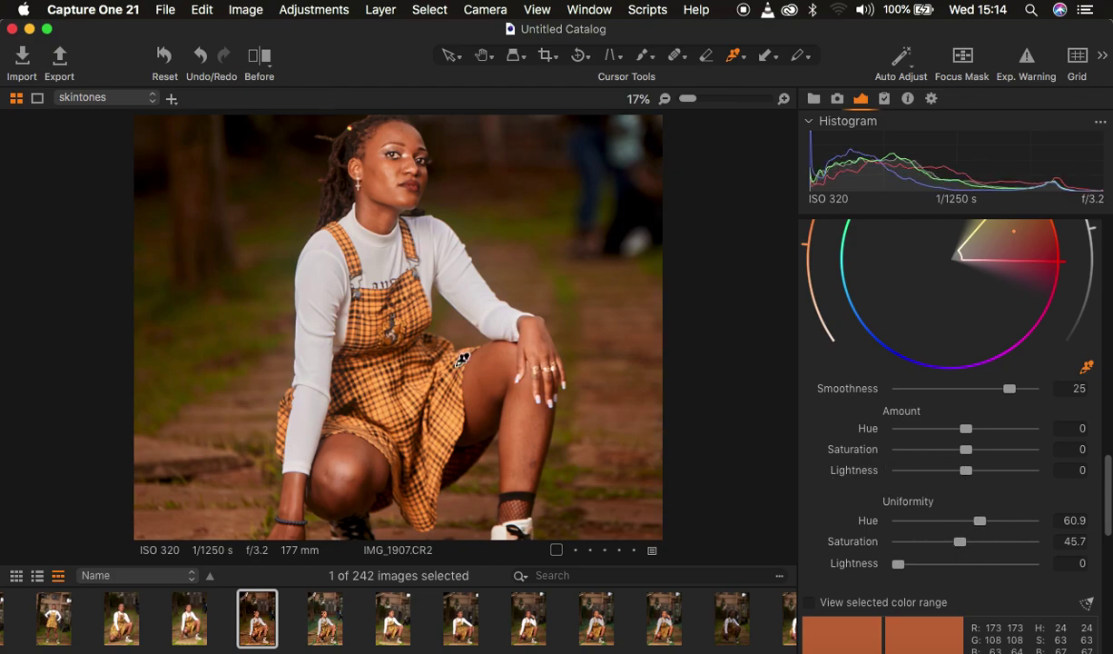
Compare the graded portrait with its unedited version across the whole frame and return to the edit.
{"action": "left_click", "coordinate": [258, 59]}
{"action": "left_click_drag", "start_coordinate": [399, 331], "coordinate": [707, 402]}
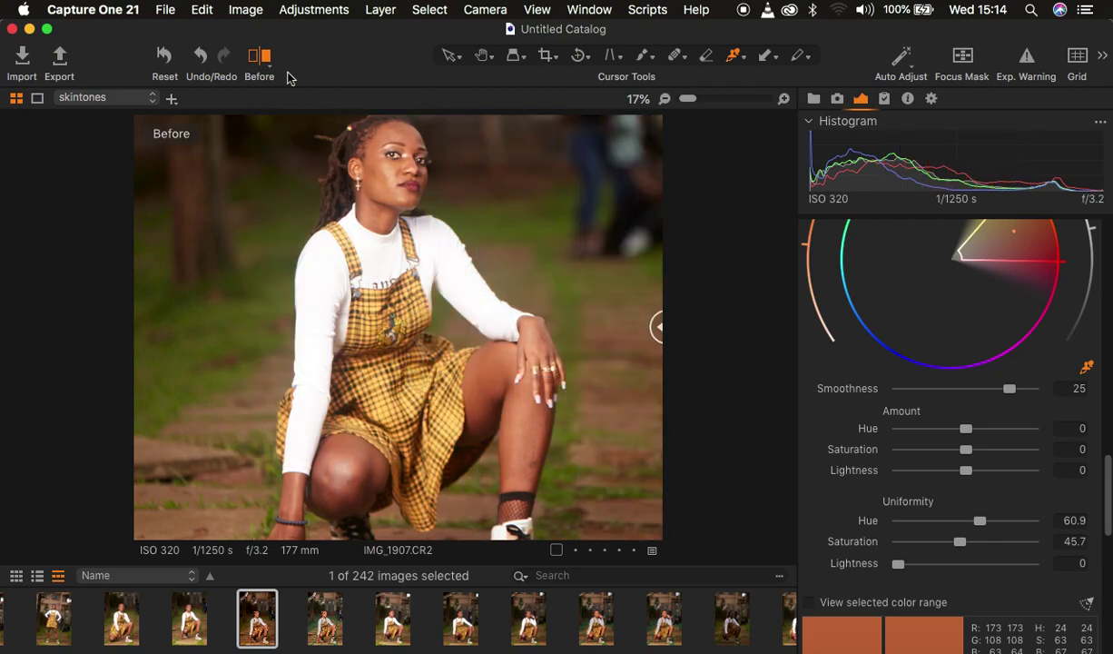
{"action": "left_click", "coordinate": [259, 60]}
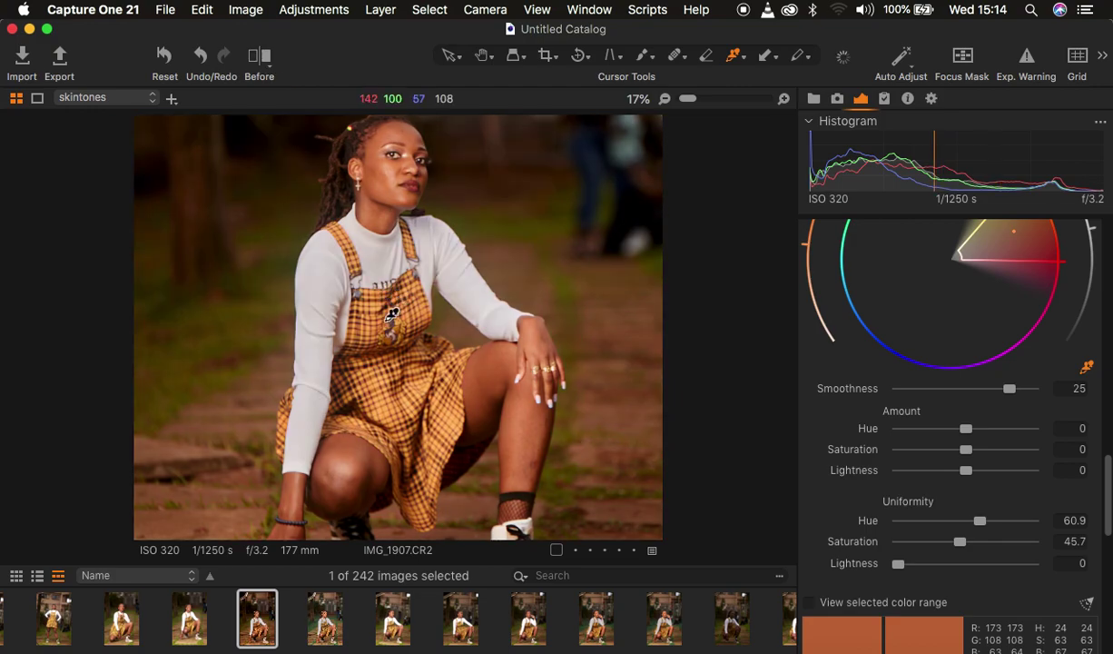
Clear the filled mask of the skintones layer.
{"action": "scroll", "coordinate": [966, 362], "scroll_direction": "up", "scroll_amount": 10}
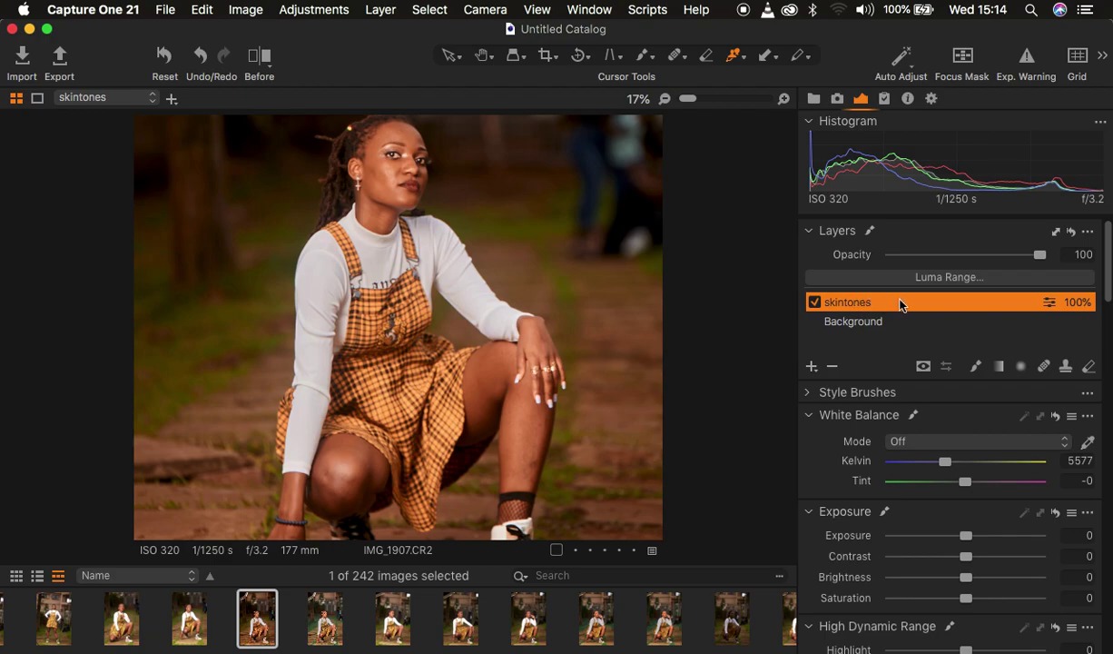
{"action": "right_click", "coordinate": [900, 305]}
{"action": "left_click", "coordinate": [819, 308]}
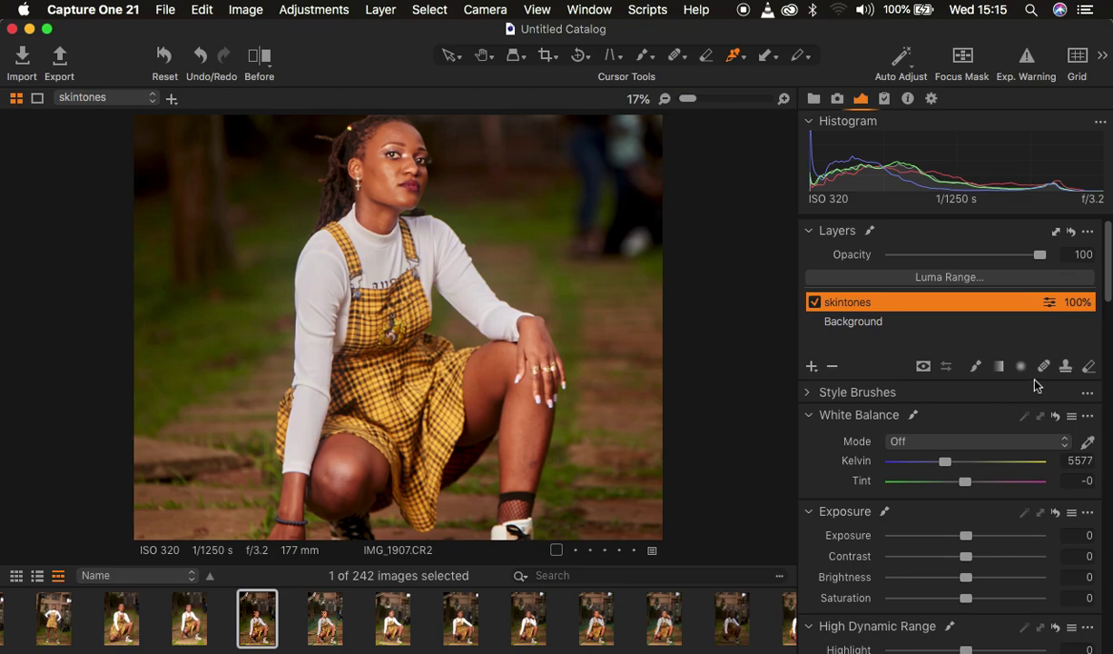
Brush the skintones layer's mask onto the woman's face and neck, checking the coverage with the mask overlay.
{"action": "left_click", "coordinate": [976, 366]}
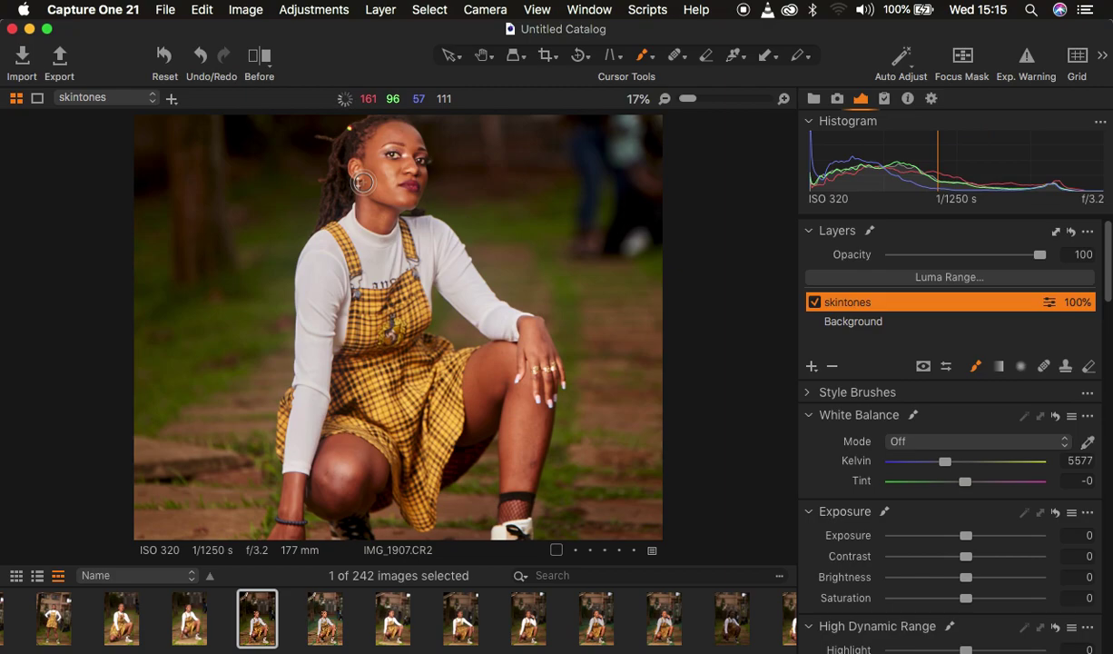
{"action": "left_click_drag", "start_coordinate": [362, 183], "coordinate": [362, 192]}
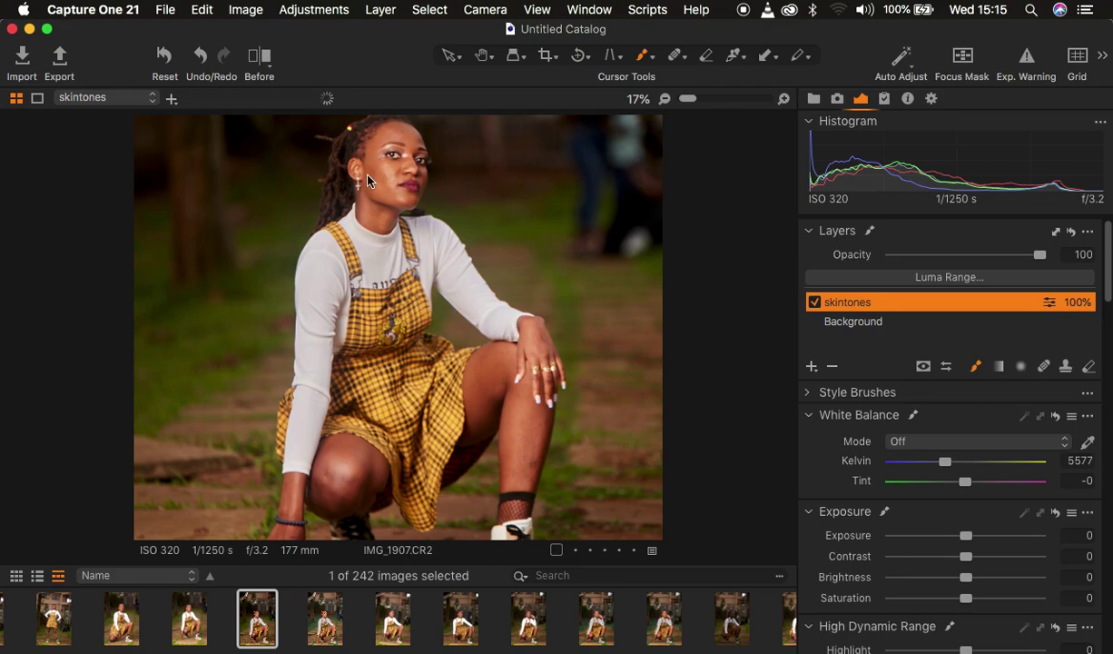
{"action": "mouse_move", "coordinate": [367, 197]}
{"action": "left_mouse_down"}
{"action": "mouse_move", "coordinate": [366, 164]}
{"action": "mouse_move", "coordinate": [391, 129]}
{"action": "mouse_move", "coordinate": [407, 164]}
{"action": "mouse_move", "coordinate": [377, 189]}
{"action": "mouse_move", "coordinate": [397, 160]}
{"action": "mouse_move", "coordinate": [362, 195]}
{"action": "left_mouse_up"}
{"action": "left_click_drag", "start_coordinate": [361, 193], "coordinate": [373, 223]}
{"action": "key", "text": "m"}
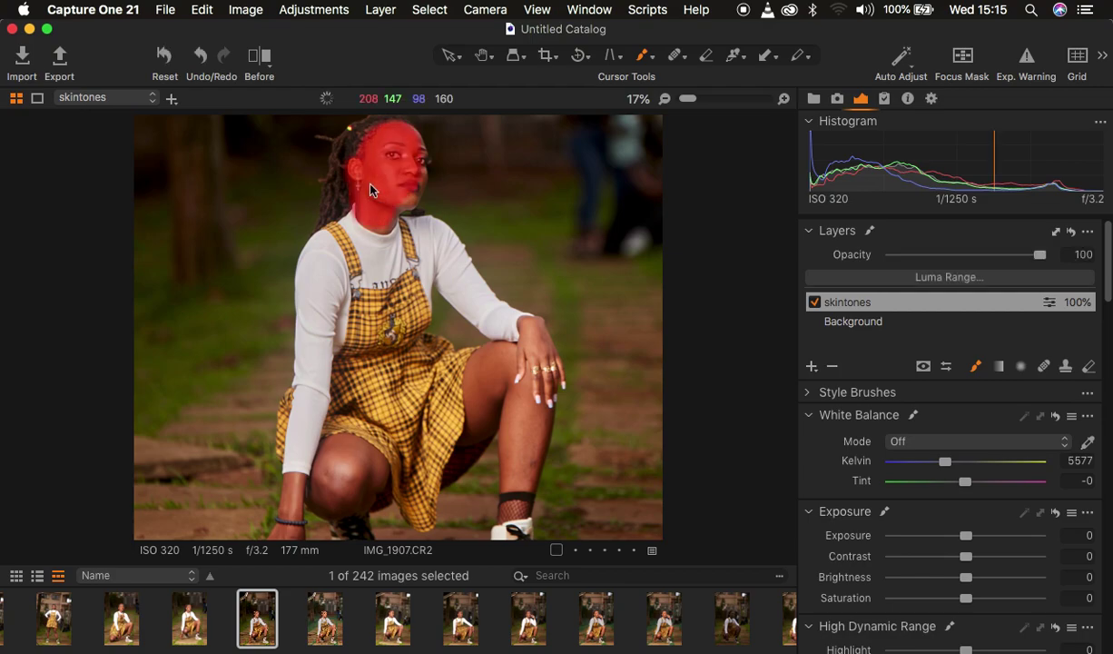
{"action": "key", "text": "m"}
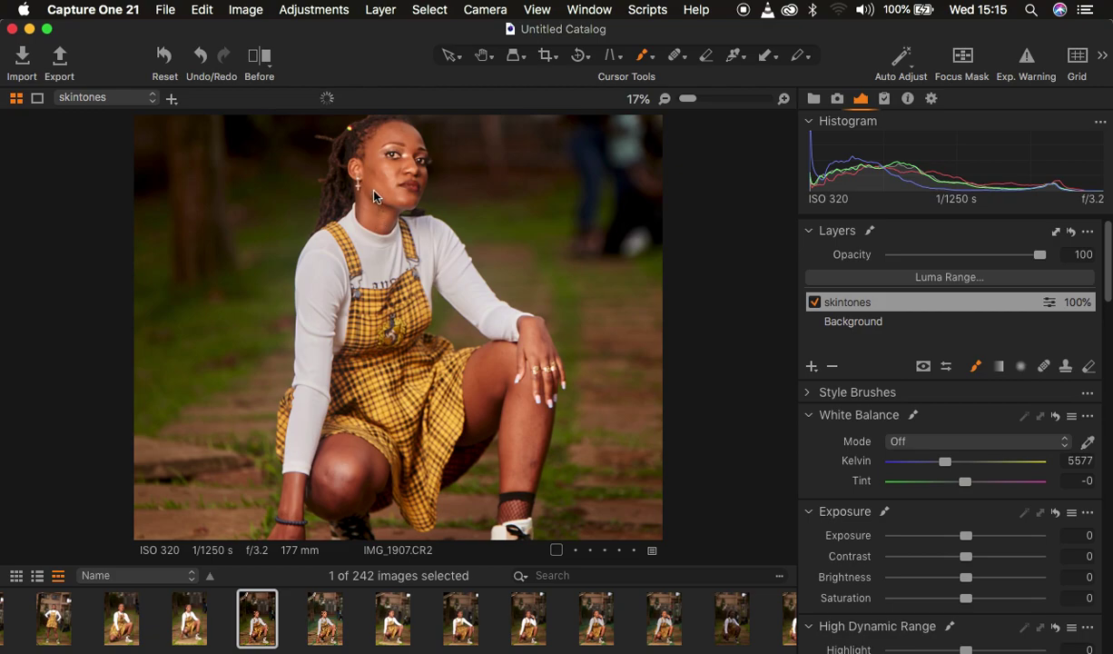
Extend the skintones mask over the rest of the neck, both hands and both legs, and hide the mask overlay.
{"action": "mouse_move", "coordinate": [395, 156]}
{"action": "left_mouse_down"}
{"action": "mouse_move", "coordinate": [422, 159]}
{"action": "mouse_move", "coordinate": [412, 137]}
{"action": "mouse_move", "coordinate": [370, 170]}
{"action": "left_mouse_up"}
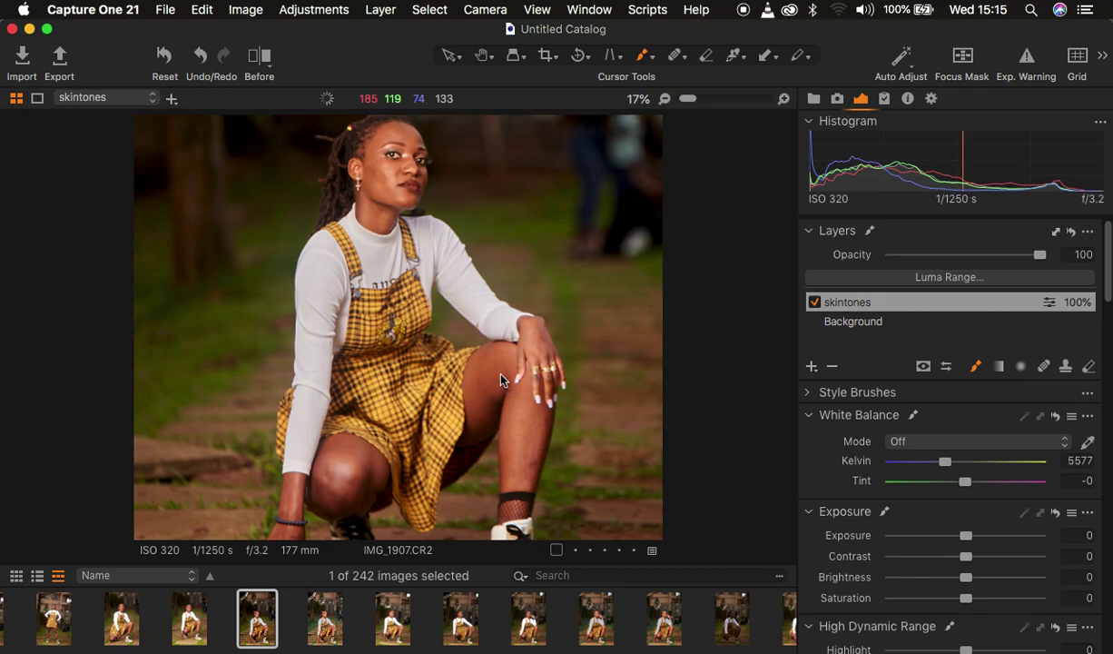
{"action": "left_click", "coordinate": [478, 373]}
{"action": "mouse_move", "coordinate": [409, 213]}
{"action": "left_mouse_down"}
{"action": "mouse_move", "coordinate": [398, 199]}
{"action": "mouse_move", "coordinate": [415, 188]}
{"action": "mouse_move", "coordinate": [391, 227]}
{"action": "left_mouse_up"}
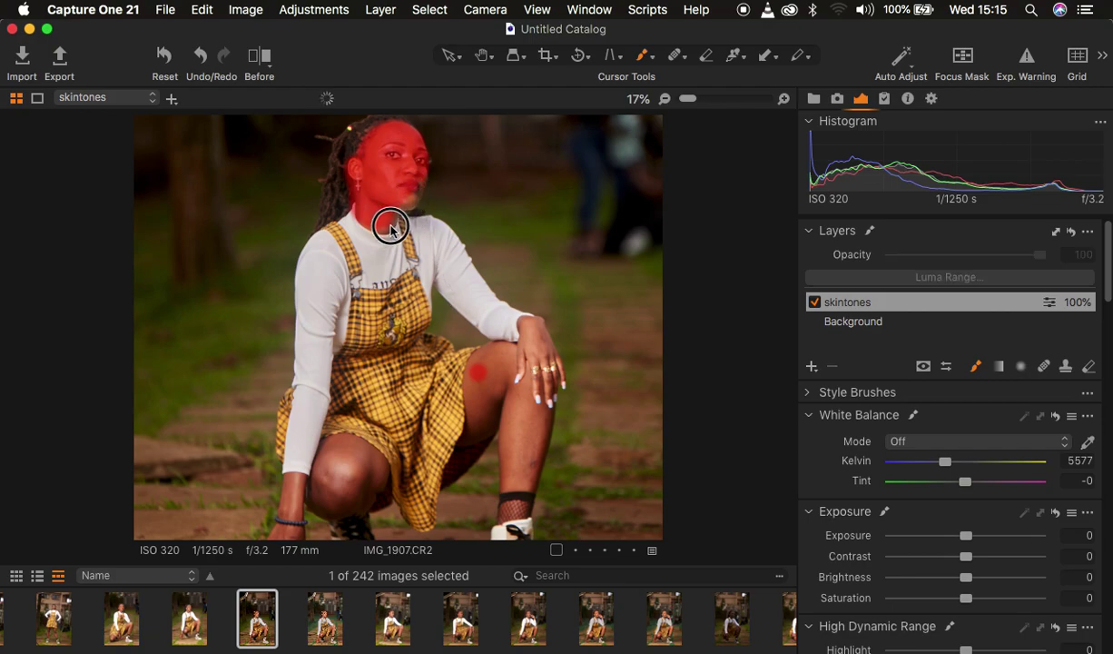
{"action": "mouse_move", "coordinate": [472, 442]}
{"action": "left_mouse_down"}
{"action": "mouse_move", "coordinate": [480, 371]}
{"action": "mouse_move", "coordinate": [533, 358]}
{"action": "mouse_move", "coordinate": [532, 331]}
{"action": "mouse_move", "coordinate": [532, 460]}
{"action": "mouse_move", "coordinate": [509, 520]}
{"action": "mouse_move", "coordinate": [524, 506]}
{"action": "mouse_move", "coordinate": [534, 434]}
{"action": "mouse_move", "coordinate": [528, 445]}
{"action": "mouse_move", "coordinate": [518, 409]}
{"action": "mouse_move", "coordinate": [506, 461]}
{"action": "mouse_move", "coordinate": [505, 398]}
{"action": "mouse_move", "coordinate": [491, 424]}
{"action": "mouse_move", "coordinate": [494, 400]}
{"action": "mouse_move", "coordinate": [477, 399]}
{"action": "mouse_move", "coordinate": [473, 381]}
{"action": "mouse_move", "coordinate": [482, 357]}
{"action": "mouse_move", "coordinate": [480, 382]}
{"action": "mouse_move", "coordinate": [520, 355]}
{"action": "mouse_move", "coordinate": [536, 362]}
{"action": "mouse_move", "coordinate": [534, 387]}
{"action": "mouse_move", "coordinate": [530, 324]}
{"action": "mouse_move", "coordinate": [548, 389]}
{"action": "mouse_move", "coordinate": [541, 338]}
{"action": "mouse_move", "coordinate": [524, 324]}
{"action": "mouse_move", "coordinate": [544, 373]}
{"action": "left_mouse_up"}
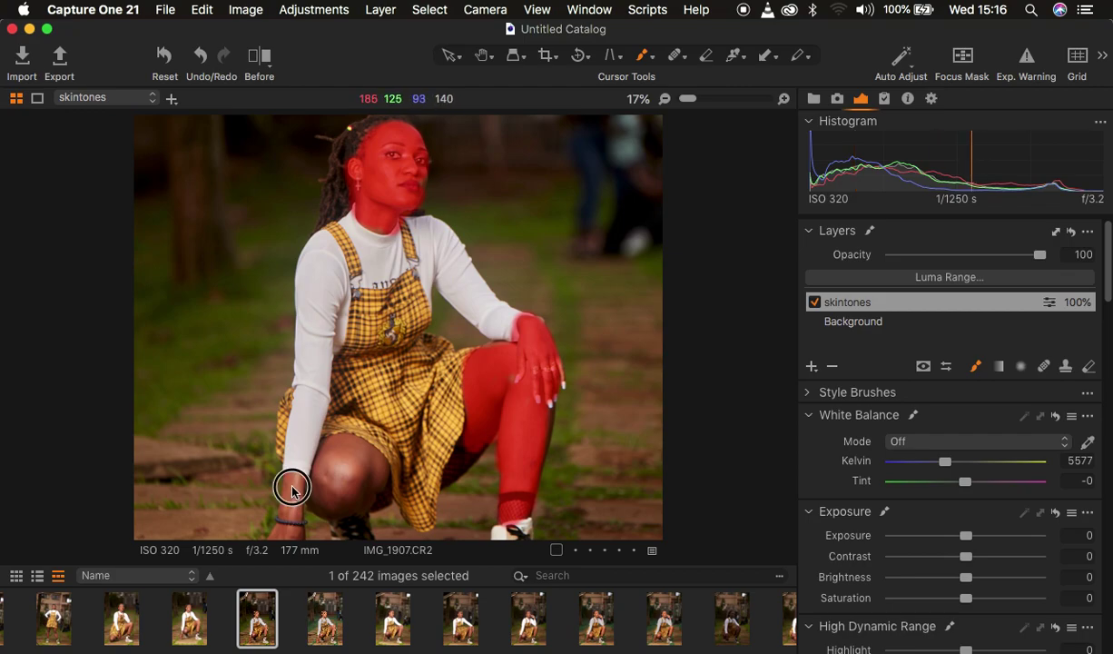
{"action": "mouse_move", "coordinate": [291, 489]}
{"action": "left_mouse_down"}
{"action": "mouse_move", "coordinate": [284, 543]}
{"action": "mouse_move", "coordinate": [300, 478]}
{"action": "left_mouse_up"}
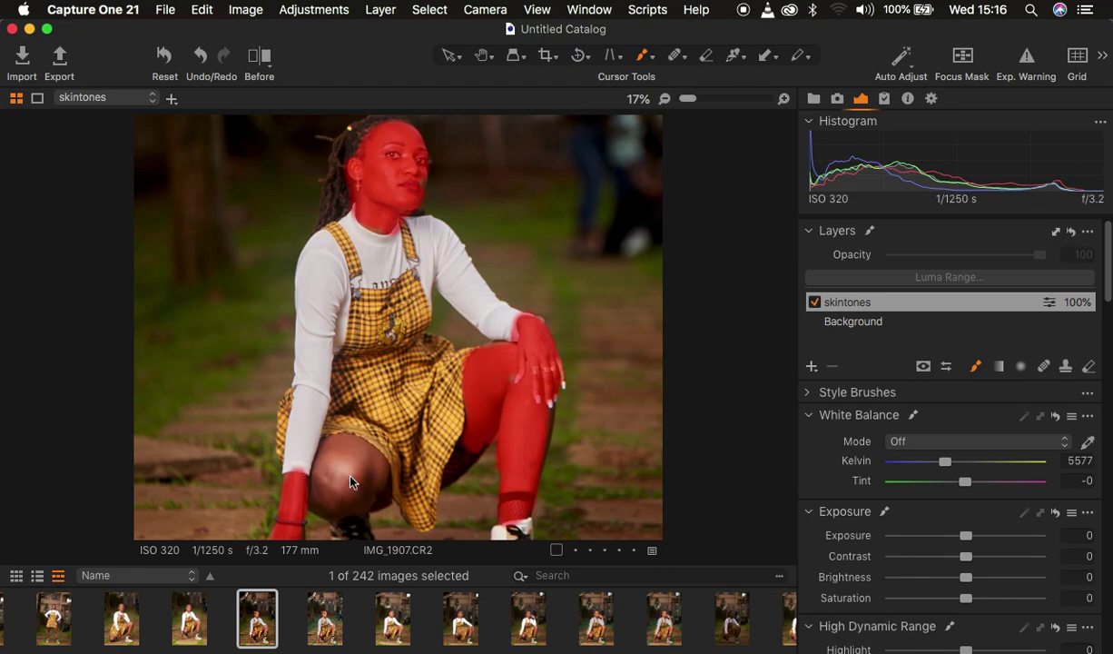
{"action": "key", "text": "super+0"}
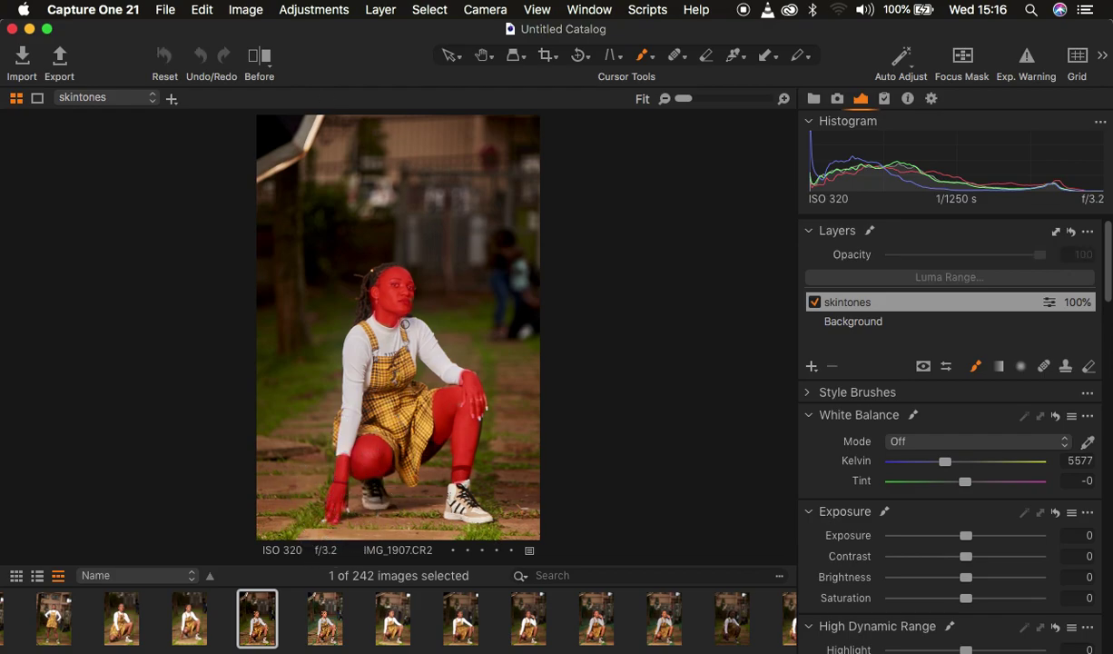
{"action": "left_click", "coordinate": [388, 284]}
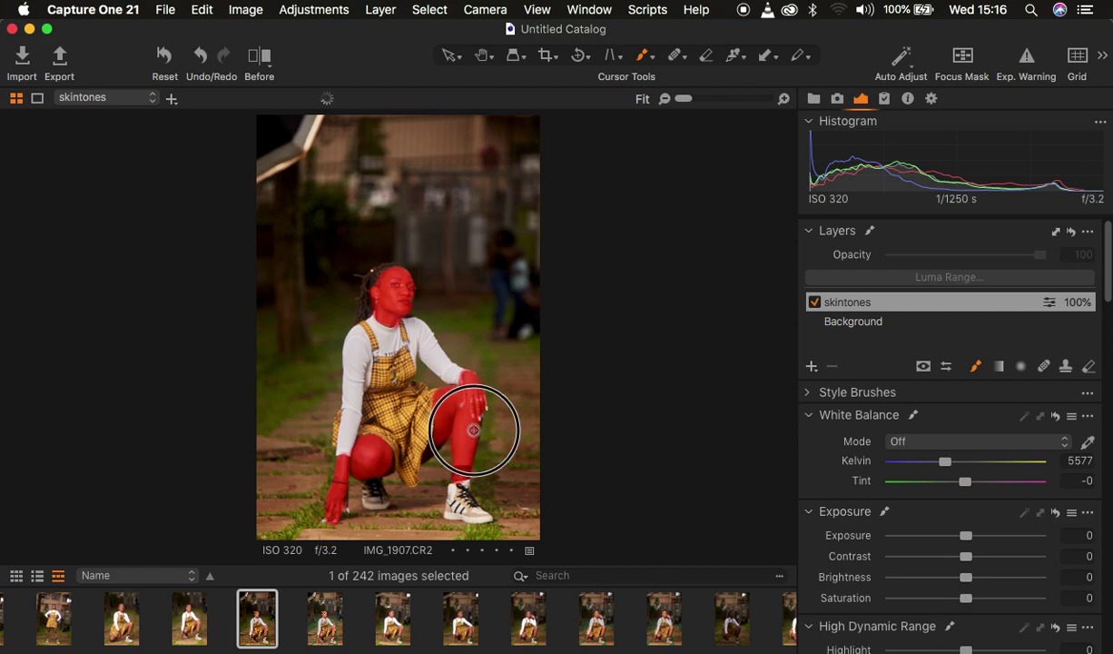
{"action": "mouse_move", "coordinate": [459, 428]}
{"action": "left_mouse_down"}
{"action": "mouse_move", "coordinate": [430, 406]}
{"action": "mouse_move", "coordinate": [445, 382]}
{"action": "mouse_move", "coordinate": [473, 393]}
{"action": "left_mouse_up"}
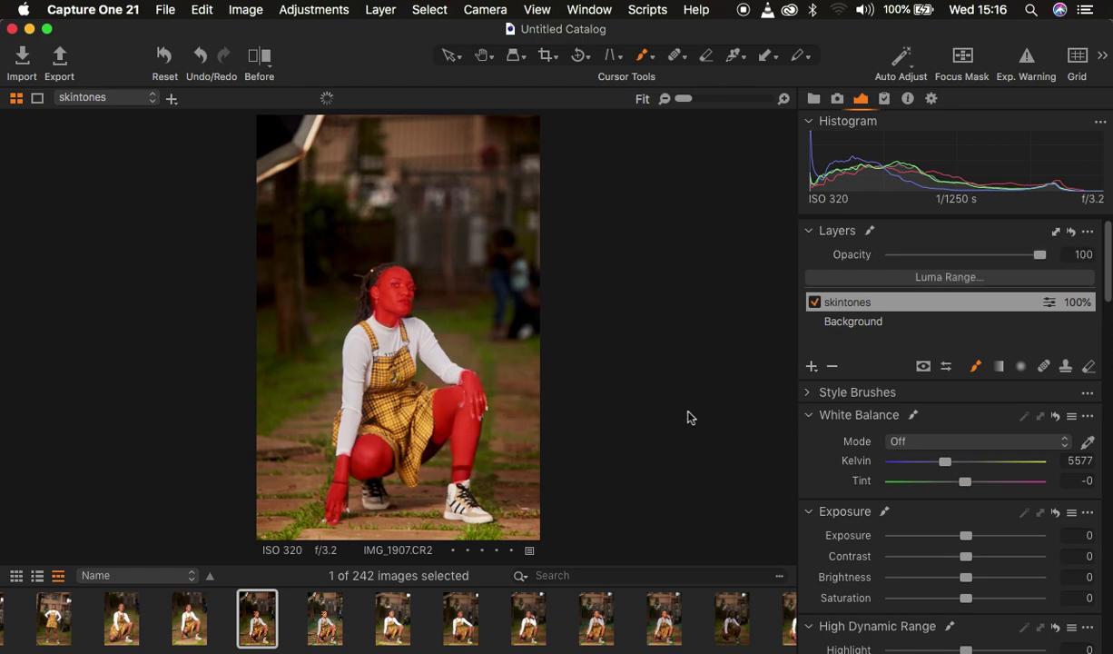
{"action": "key", "text": "m"}
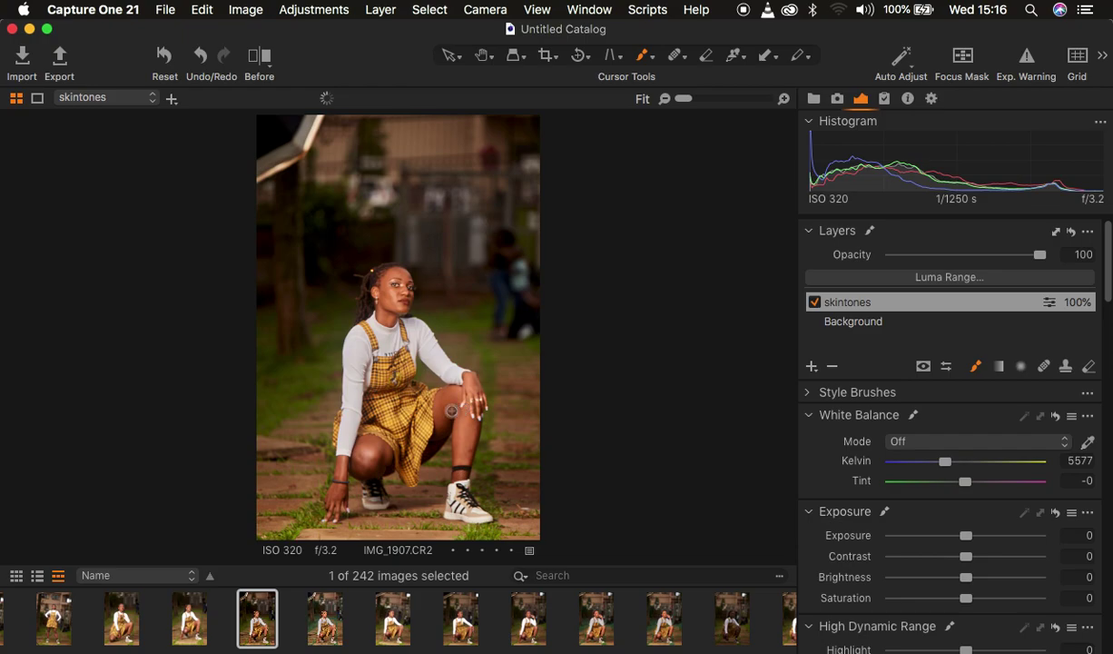
Erase the skintones mask from the woman's lips.
{"action": "key", "text": "super+plus"}
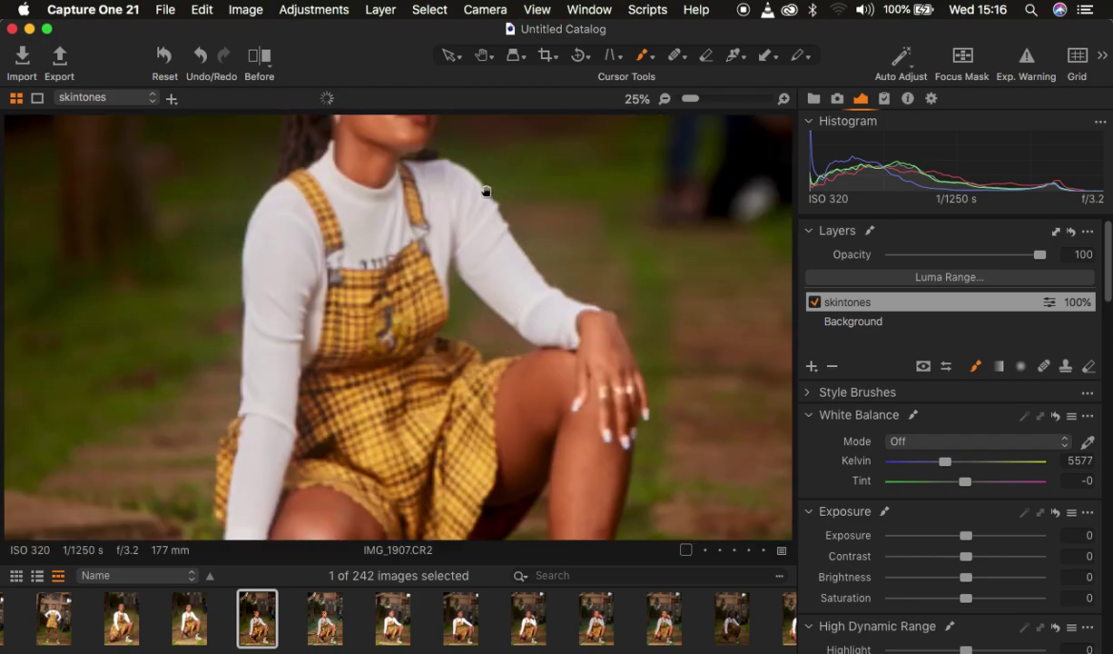
{"action": "left_click_drag", "start_coordinate": [487, 191], "coordinate": [487, 336]}
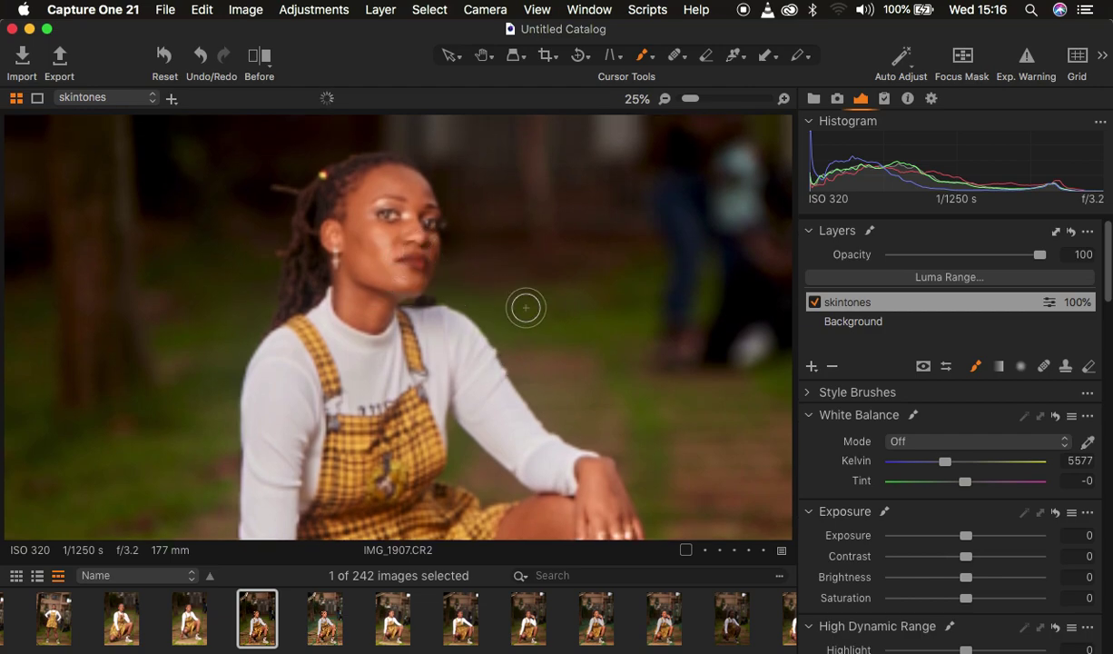
{"action": "left_click", "coordinate": [1089, 366]}
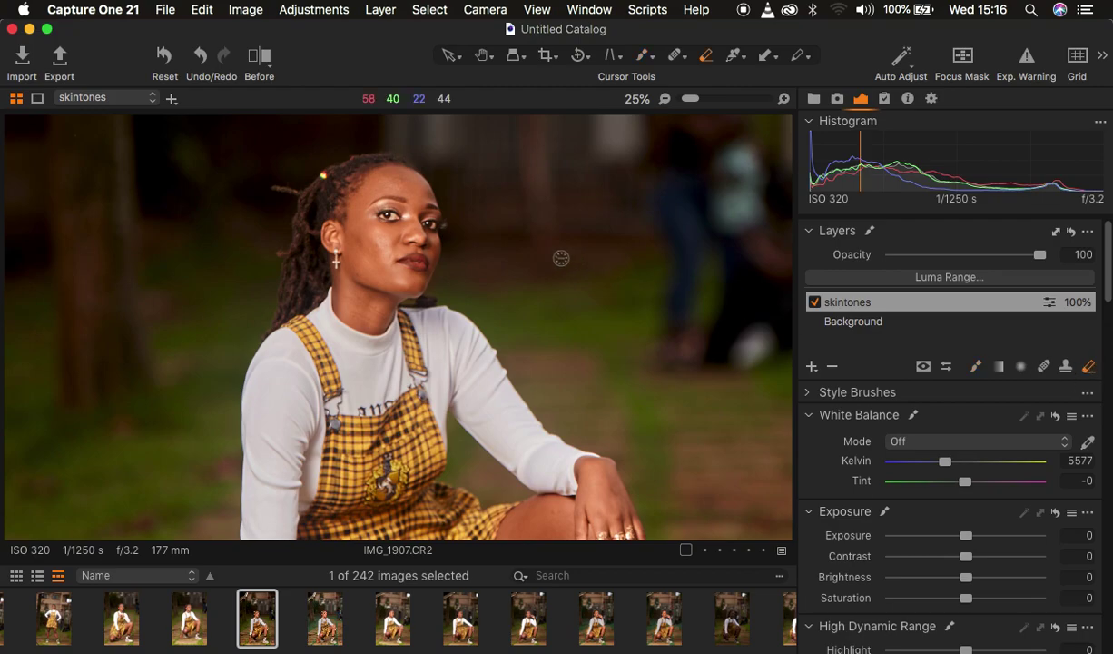
{"action": "mouse_move", "coordinate": [411, 260]}
{"action": "left_mouse_down"}
{"action": "mouse_move", "coordinate": [422, 256]}
{"action": "mouse_move", "coordinate": [411, 254]}
{"action": "left_mouse_up"}
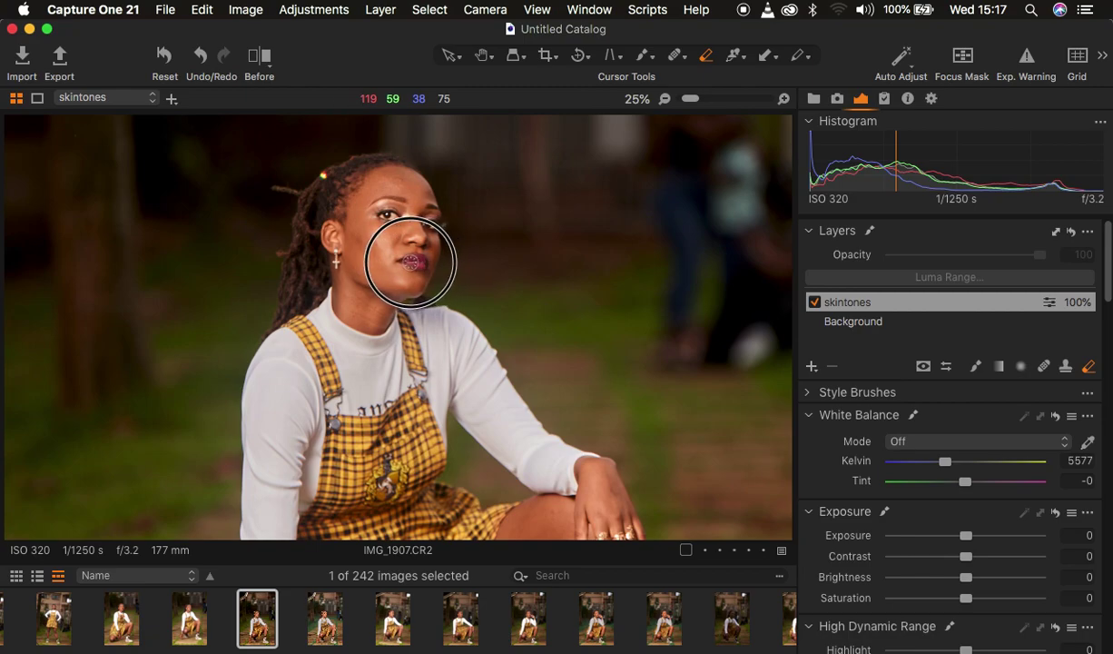
{"action": "key", "text": "super+0"}
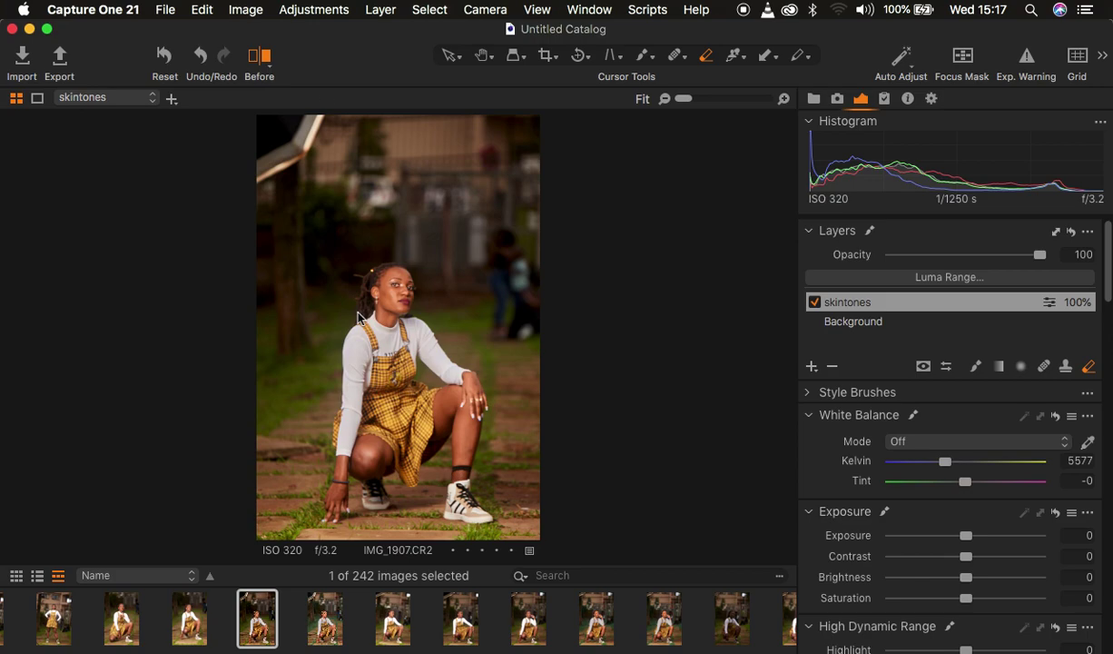
Compare the skin-tone edit with the original in the split before/after view, revealing the edited side across the whole photo.
{"action": "key", "text": "y"}
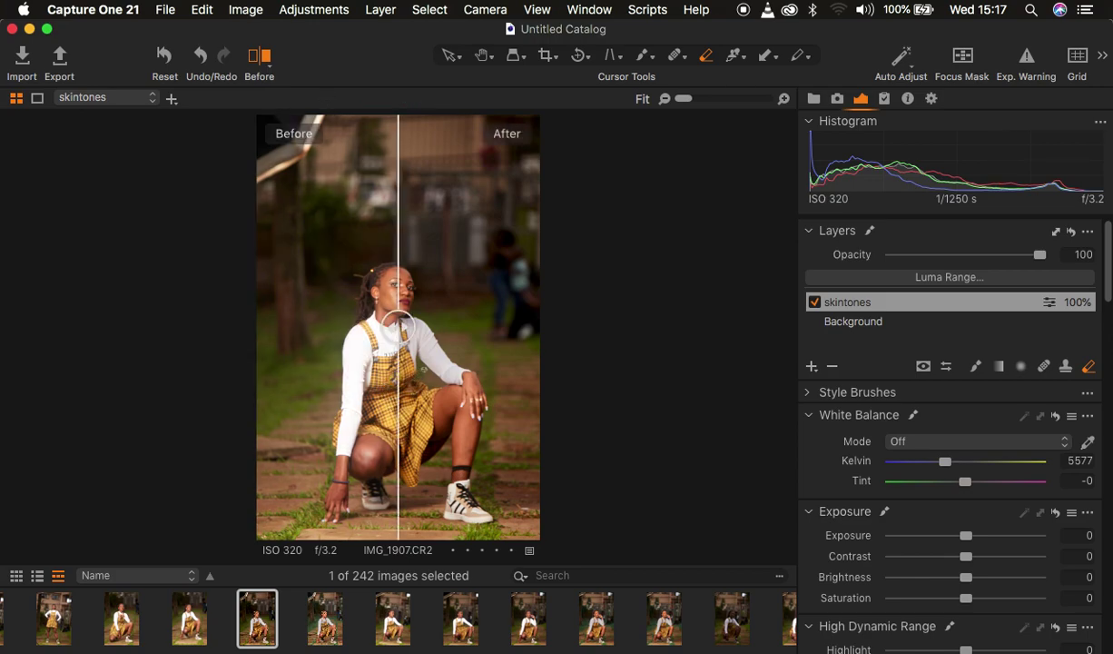
{"action": "left_click_drag", "start_coordinate": [384, 320], "coordinate": [219, 368]}
{"action": "left_click", "coordinate": [259, 57]}
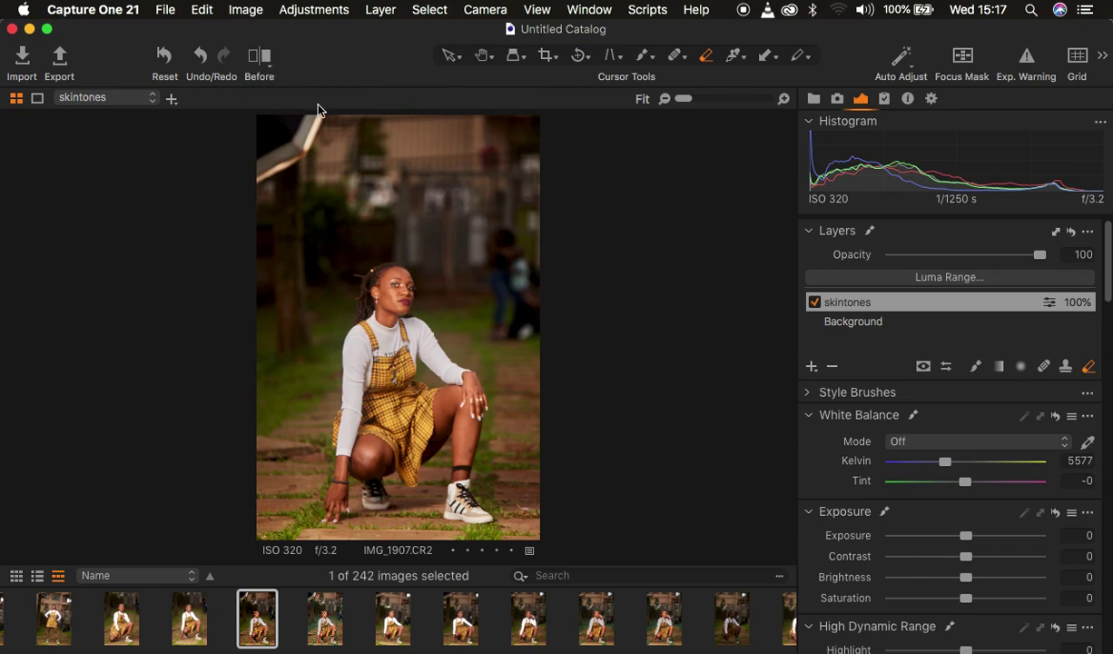
Add a filled adjustment layer and set its green range to hue 30 and saturation -36.9 in the basic Color Editor.
{"action": "left_click", "coordinate": [813, 366]}
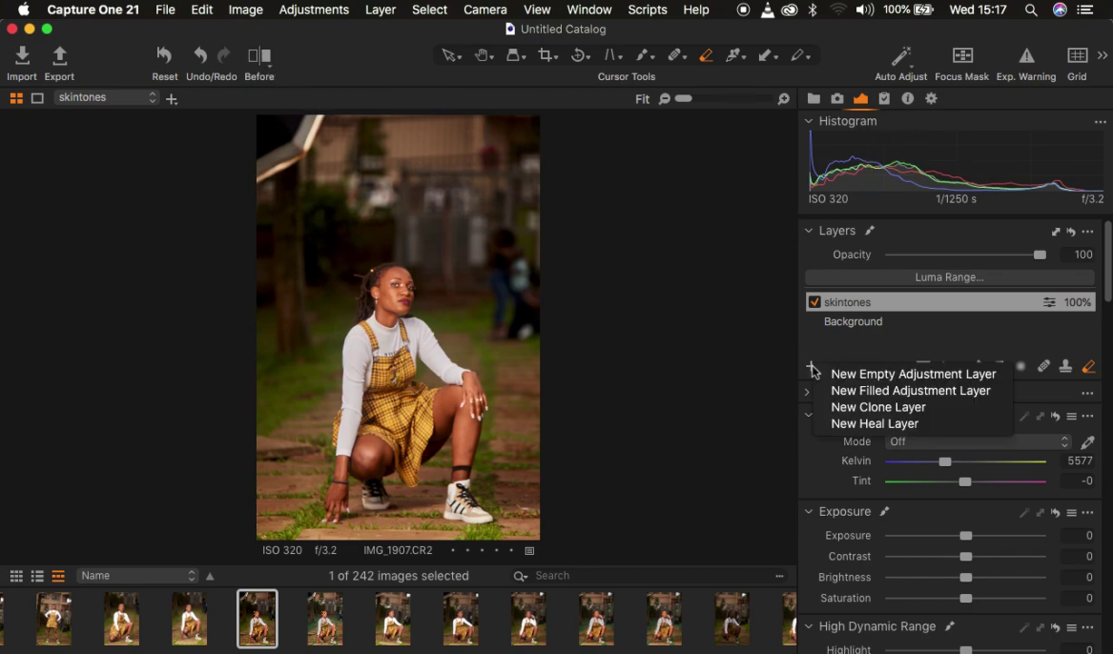
{"action": "left_click", "coordinate": [865, 392]}
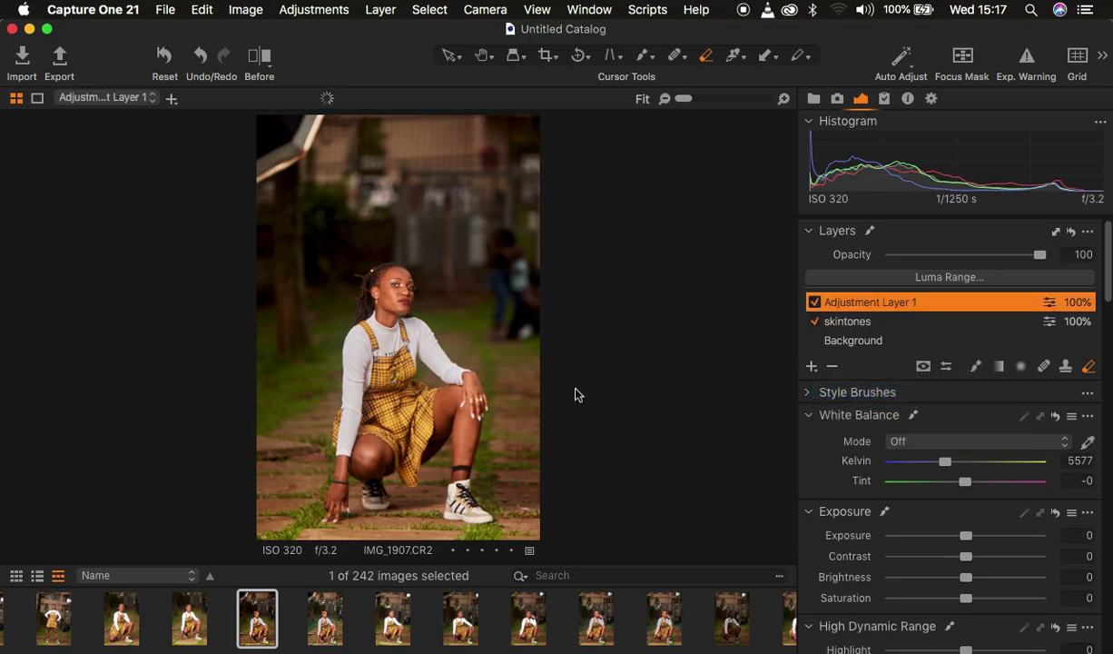
{"action": "scroll", "coordinate": [891, 435], "scroll_direction": "down", "scroll_amount": 12}
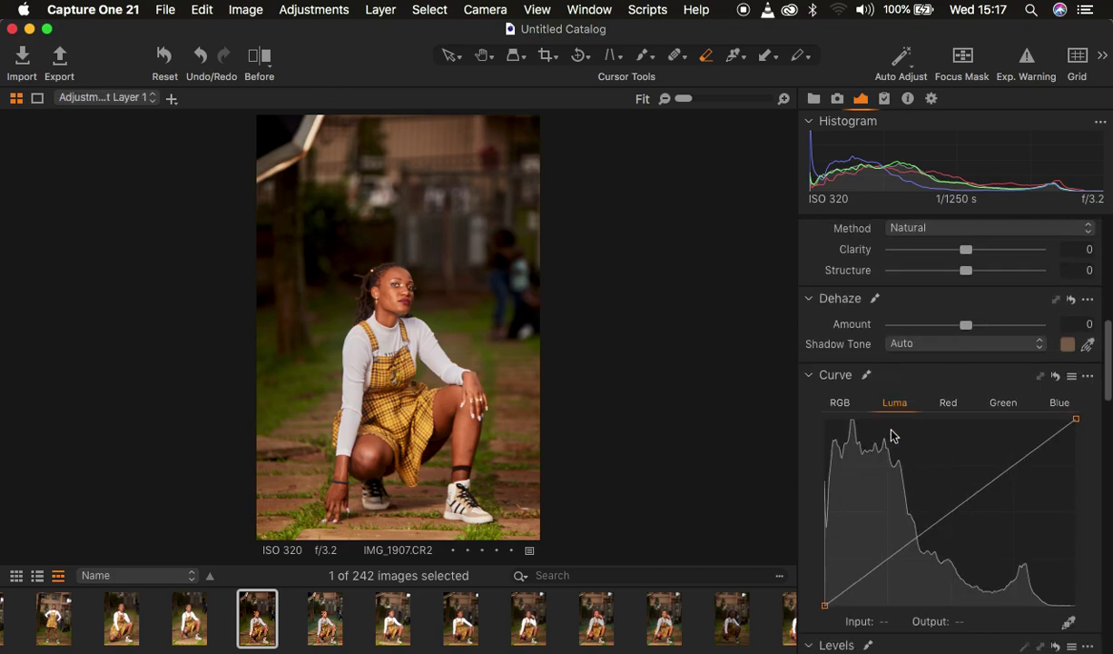
{"action": "scroll", "coordinate": [891, 435], "scroll_direction": "down", "scroll_amount": 5}
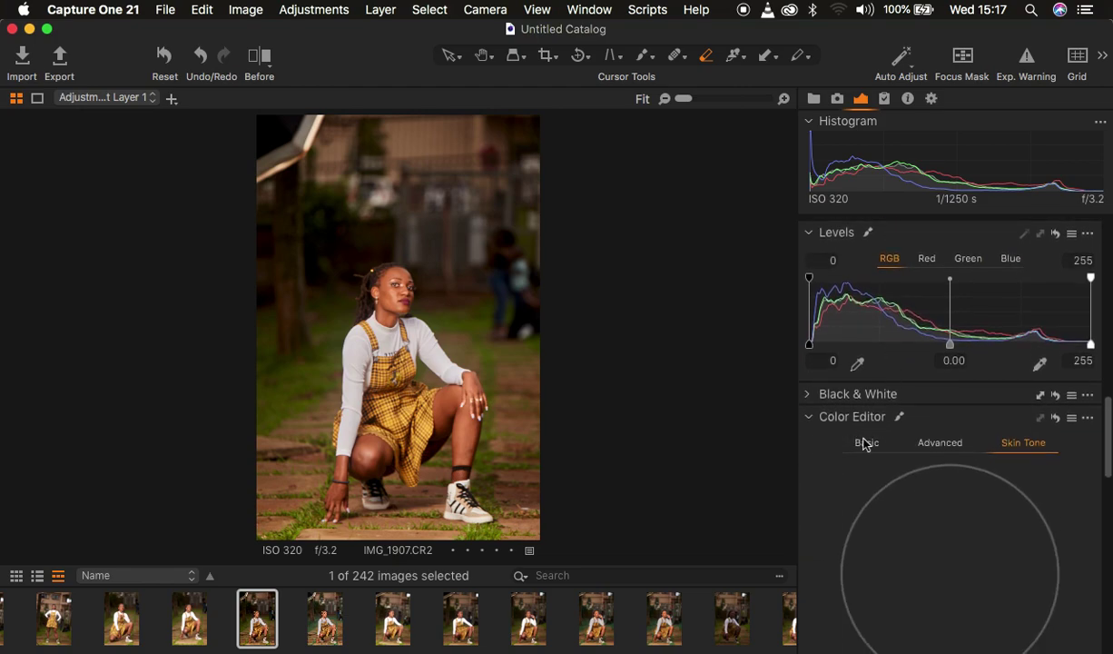
{"action": "left_click", "coordinate": [867, 444]}
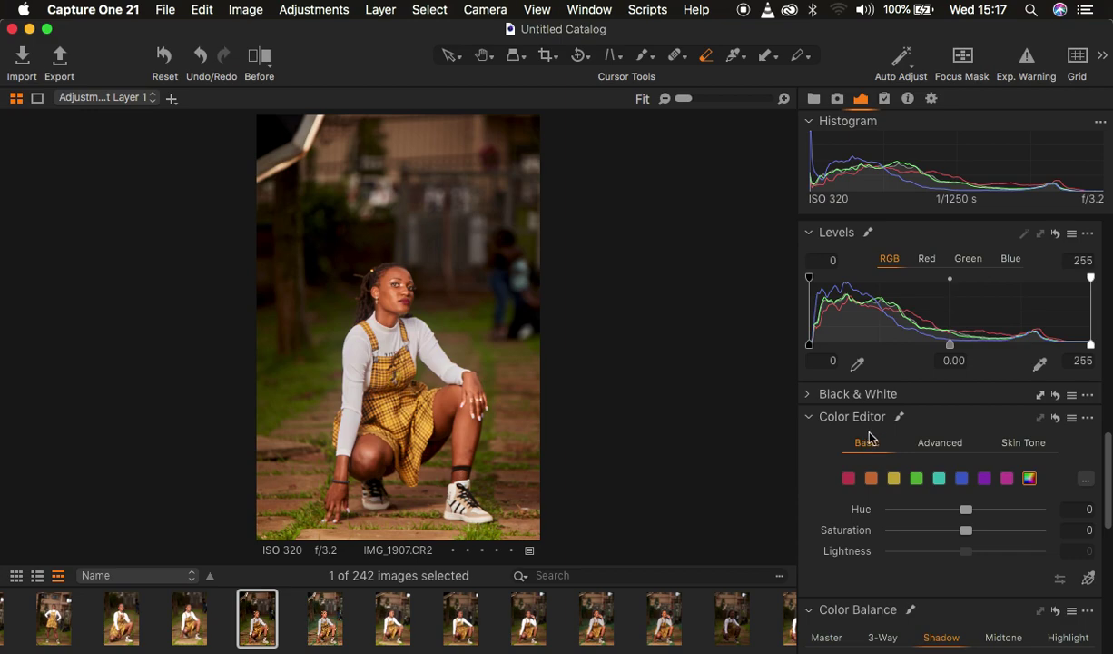
{"action": "left_click", "coordinate": [915, 481]}
{"action": "left_click_drag", "start_coordinate": [985, 512], "coordinate": [1017, 518]}
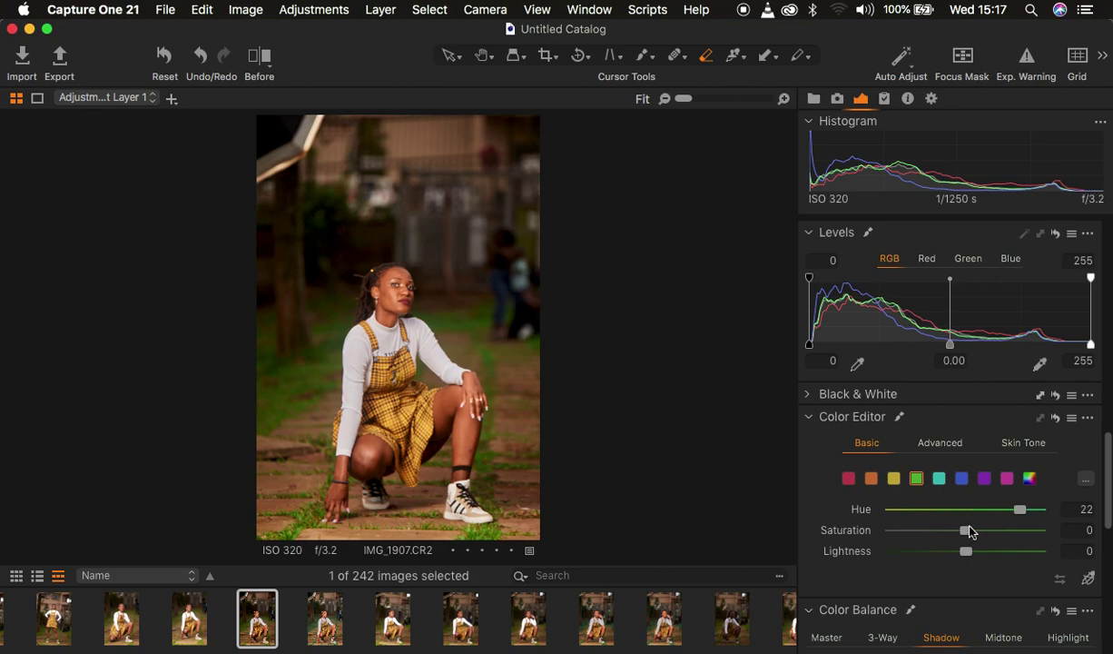
{"action": "left_click_drag", "start_coordinate": [968, 532], "coordinate": [936, 534]}
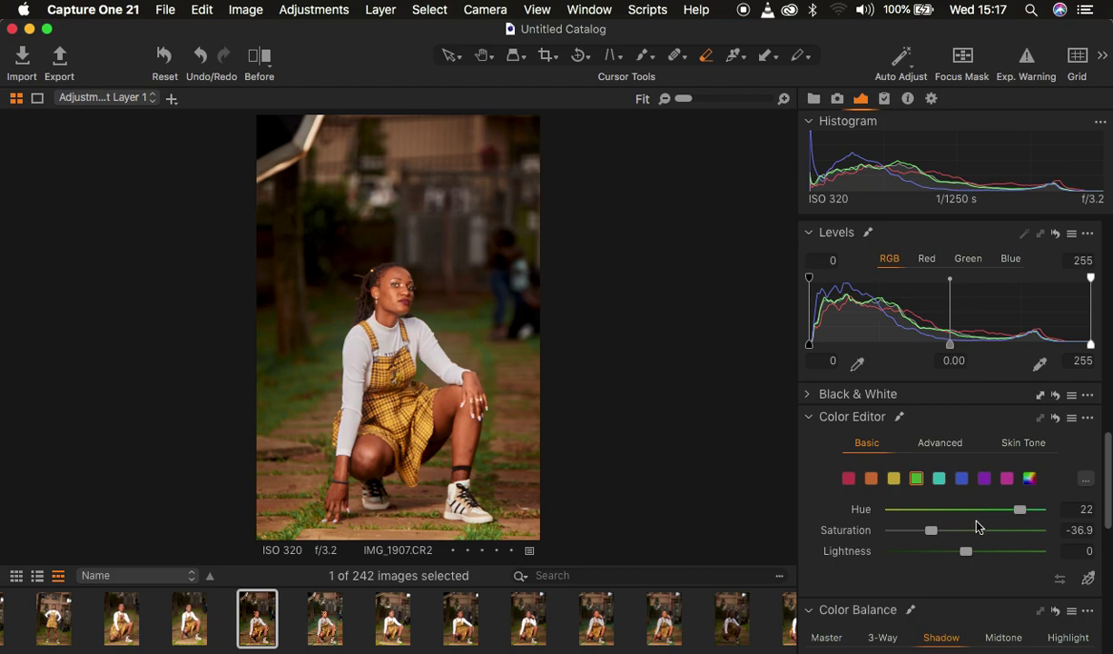
{"action": "left_click_drag", "start_coordinate": [1025, 515], "coordinate": [1053, 515]}
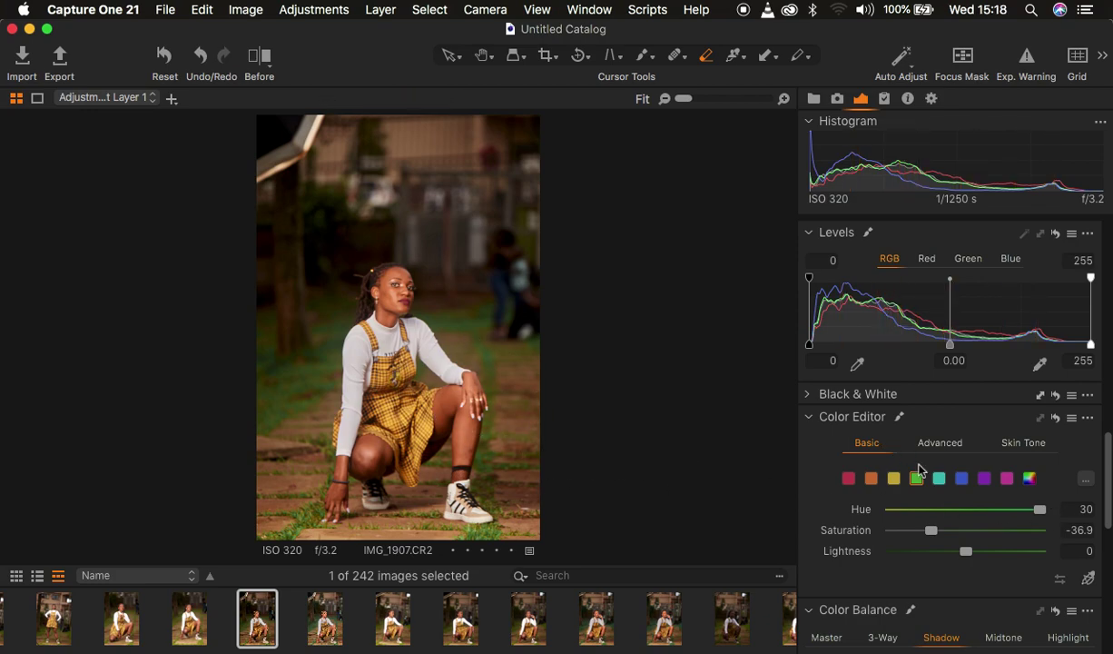
Tint the new layer's colour balance slightly: shadows toward cyan, midtones toward red, and highlights toward yellow-green.
{"action": "scroll", "coordinate": [935, 522], "scroll_direction": "down", "scroll_amount": 3}
{"action": "scroll", "coordinate": [967, 536], "scroll_direction": "down", "scroll_amount": 3}
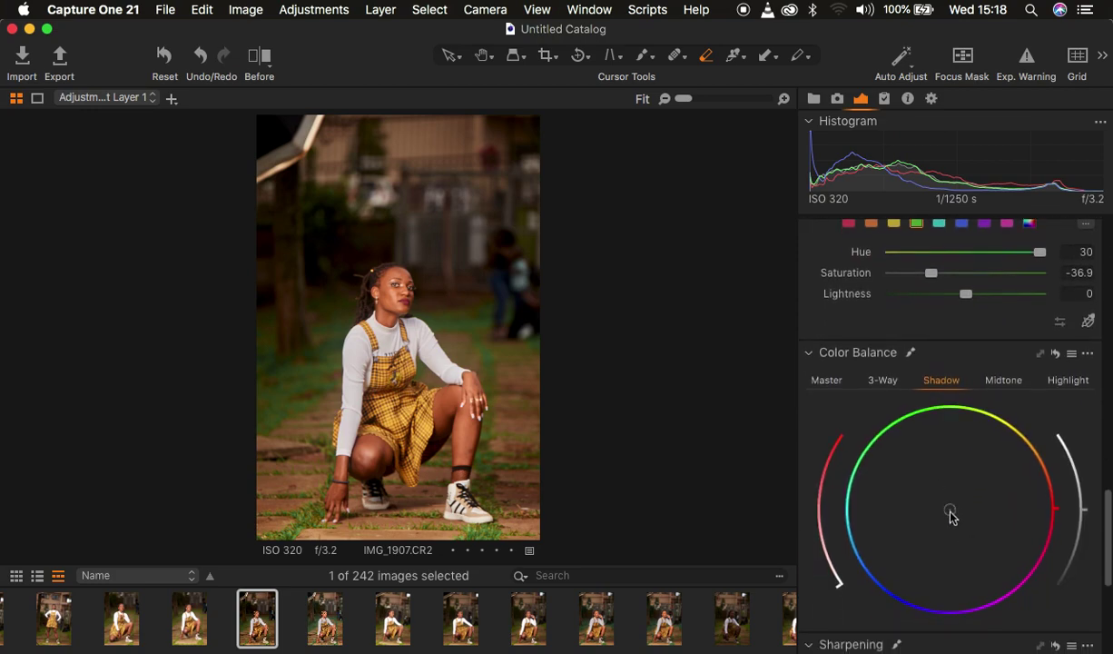
{"action": "mouse_move", "coordinate": [951, 515]}
{"action": "left_mouse_down"}
{"action": "mouse_move", "coordinate": [937, 510]}
{"action": "mouse_move", "coordinate": [947, 511]}
{"action": "left_mouse_up"}
{"action": "left_click", "coordinate": [1003, 379]}
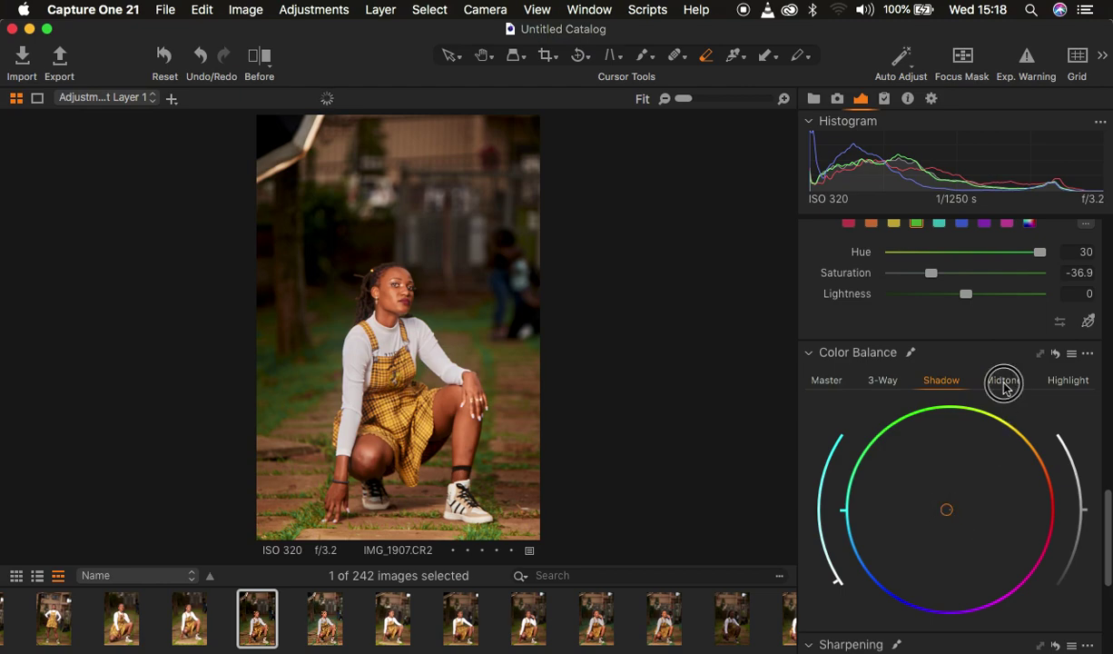
{"action": "left_click_drag", "start_coordinate": [950, 510], "coordinate": [956, 509]}
{"action": "left_click", "coordinate": [1064, 381]}
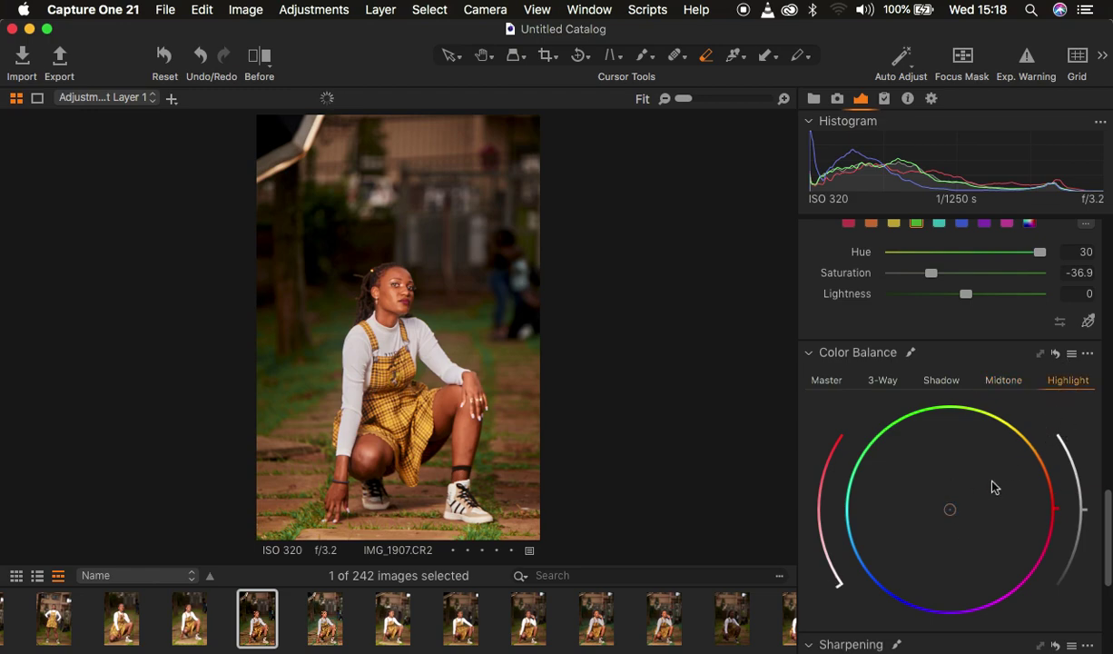
{"action": "left_click_drag", "start_coordinate": [949, 511], "coordinate": [950, 506]}
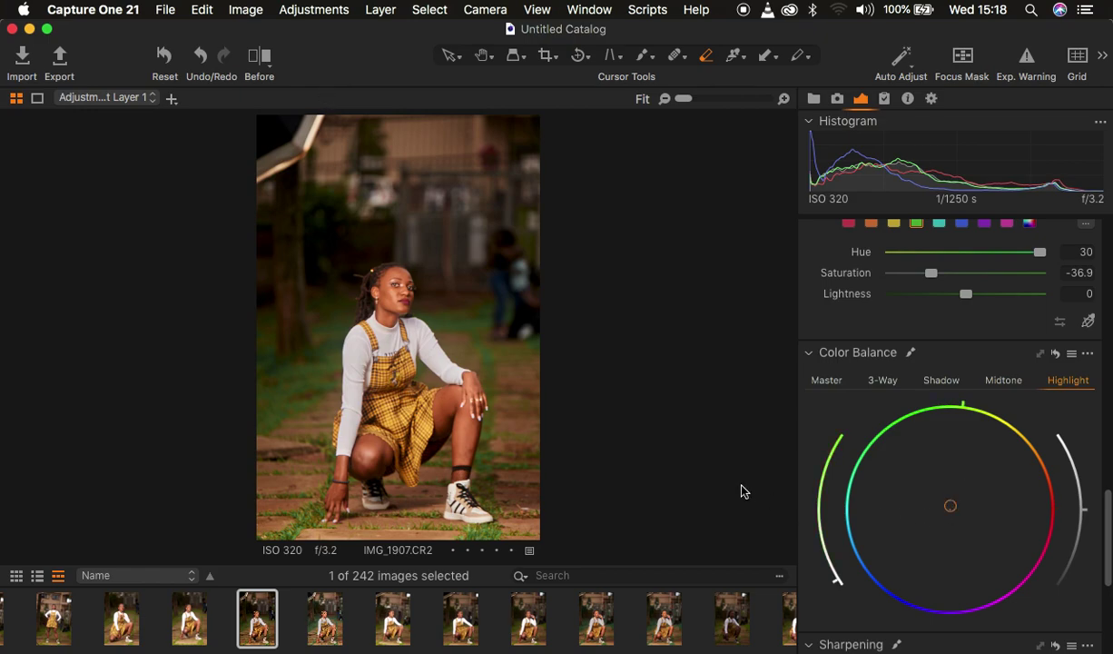
Check the colour-graded photo against the original with the before/after split, close the comparison and return to the layer list.
{"action": "left_click", "coordinate": [260, 56]}
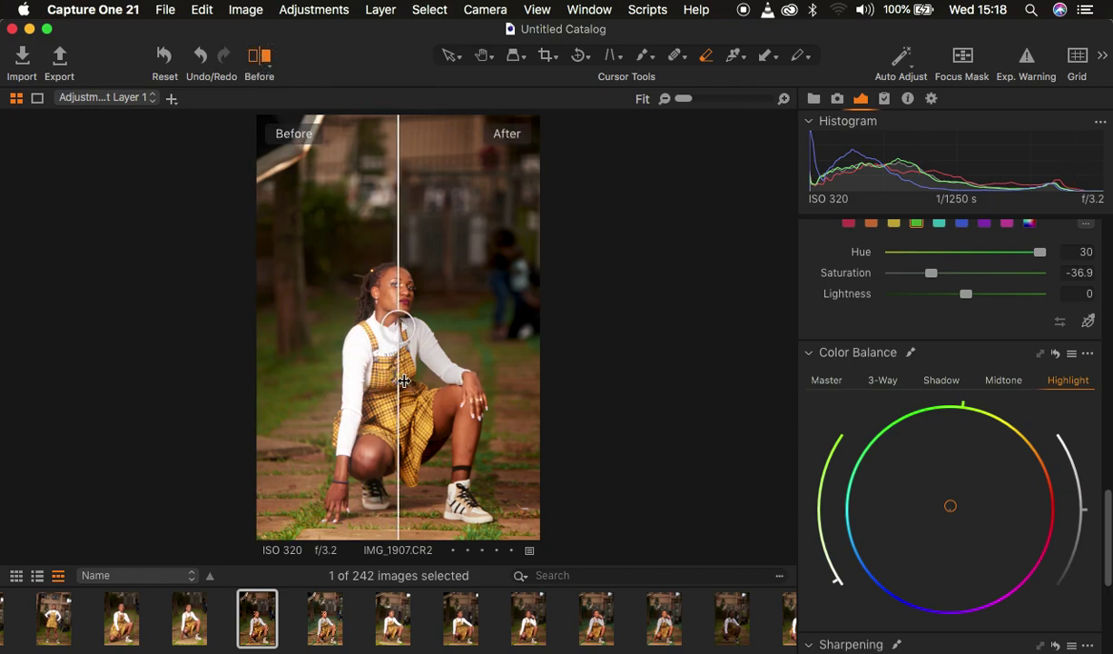
{"action": "left_click_drag", "start_coordinate": [422, 317], "coordinate": [208, 347]}
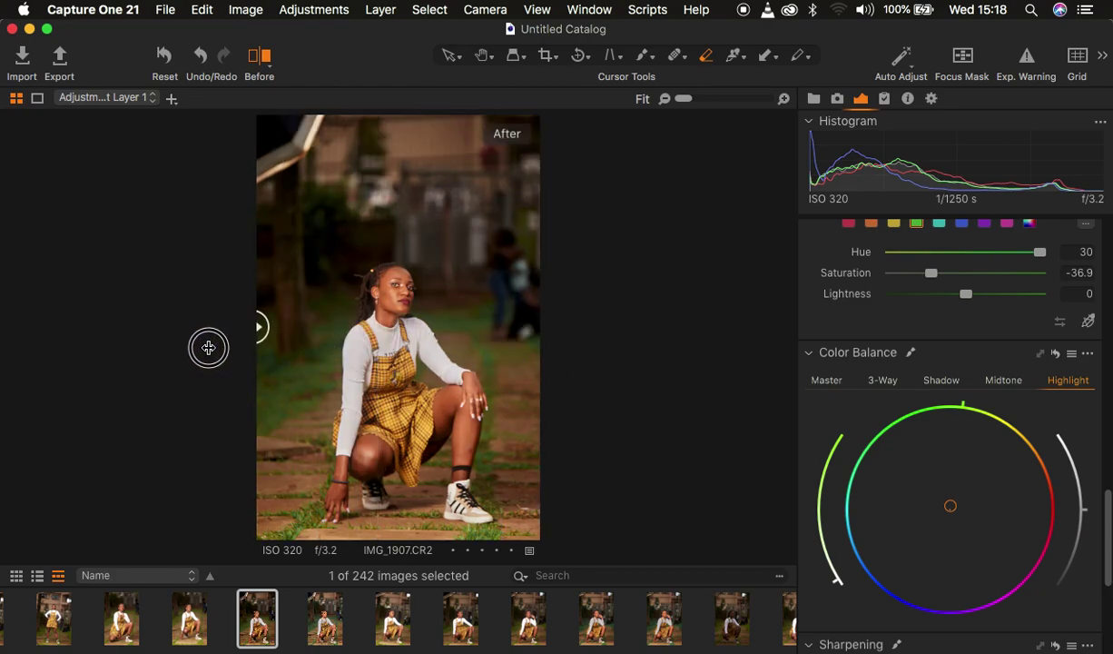
{"action": "left_click", "coordinate": [261, 58]}
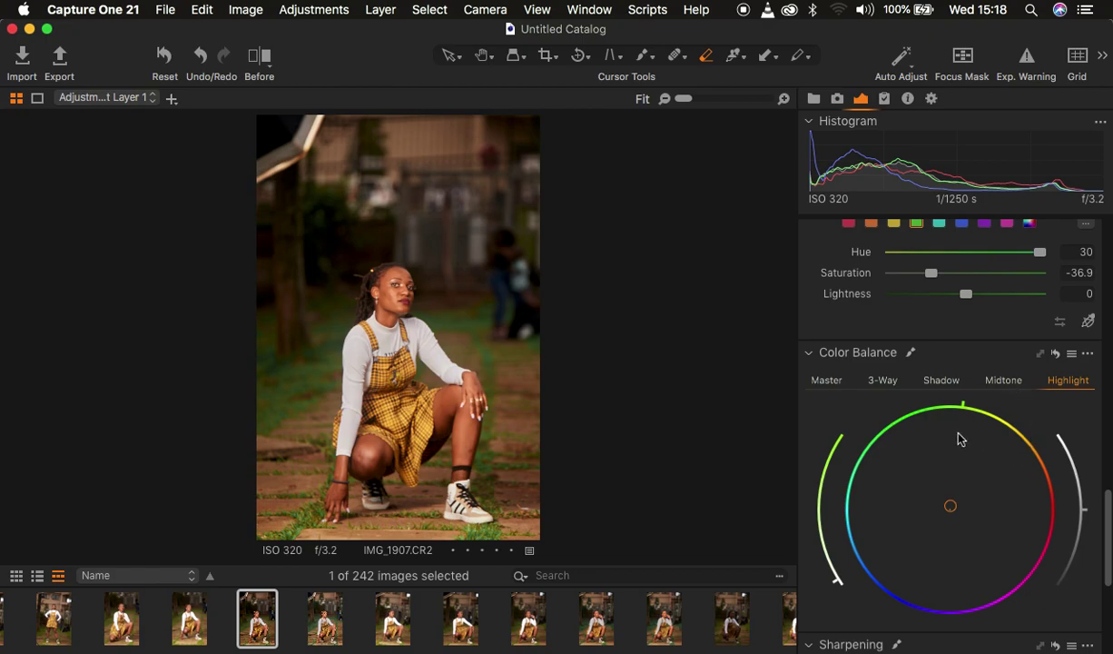
{"action": "scroll", "coordinate": [949, 389], "scroll_direction": "up", "scroll_amount": 10}
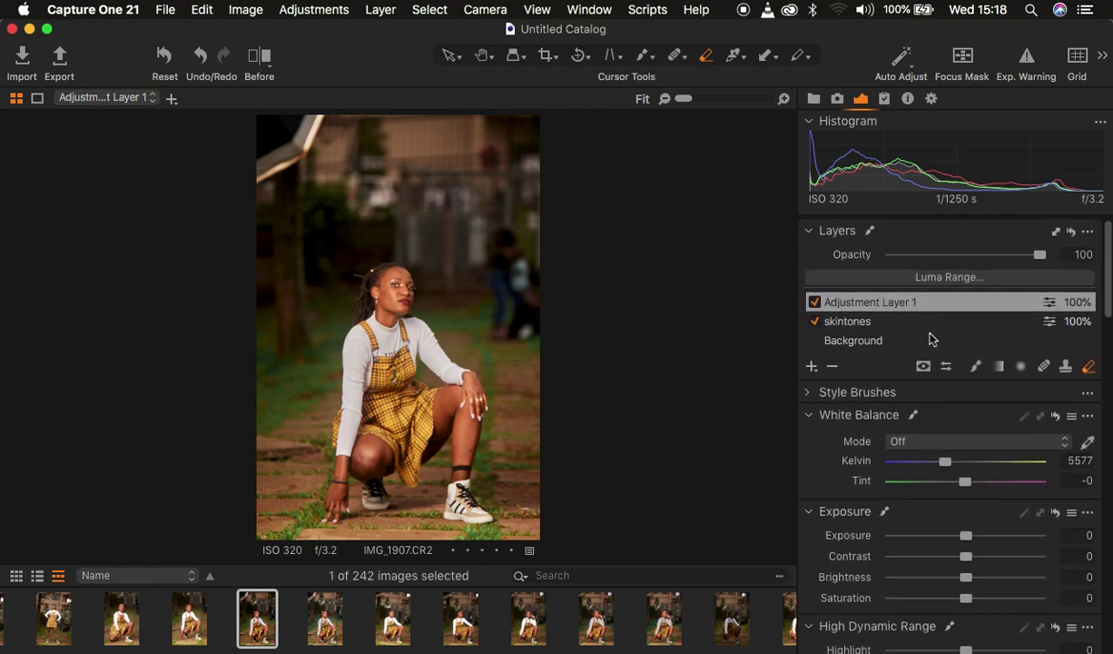